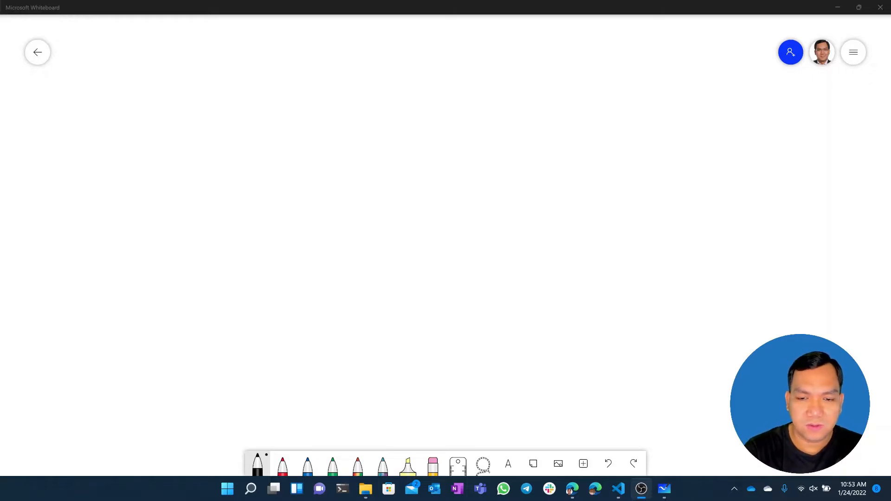
# Draw a rectangle labelled AKS with three circles stacked vertically inside it, beside the label
pyautogui.moveTo(454, 130)
pyautogui.mouseDown()
pyautogui.moveTo(458, 280)
pyautogui.moveTo(577, 133)
pyautogui.moveTo(642, 266)
pyautogui.moveTo(447, 281)
pyautogui.mouseUp()
pyautogui.moveTo(551, 215); pyautogui.dragTo(572, 190)
pyautogui.moveTo(575, 184)
pyautogui.mouseDown()
pyautogui.moveTo(581, 205)
pyautogui.moveTo(598, 197)
pyautogui.mouseUp()
pyautogui.moveTo(600, 184); pyautogui.dragTo(602, 206)
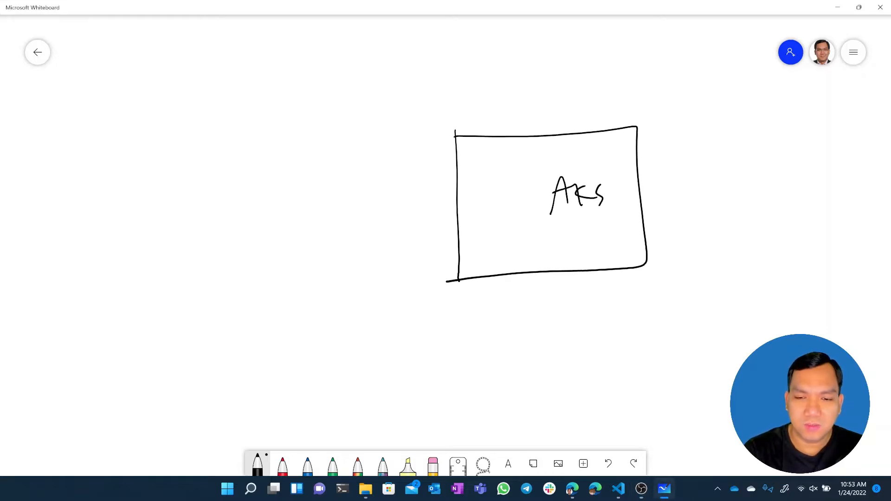
pyautogui.moveTo(510, 151); pyautogui.dragTo(519, 149)
pyautogui.moveTo(510, 196); pyautogui.dragTo(513, 193)
pyautogui.moveTo(523, 232); pyautogui.dragTo(519, 234)
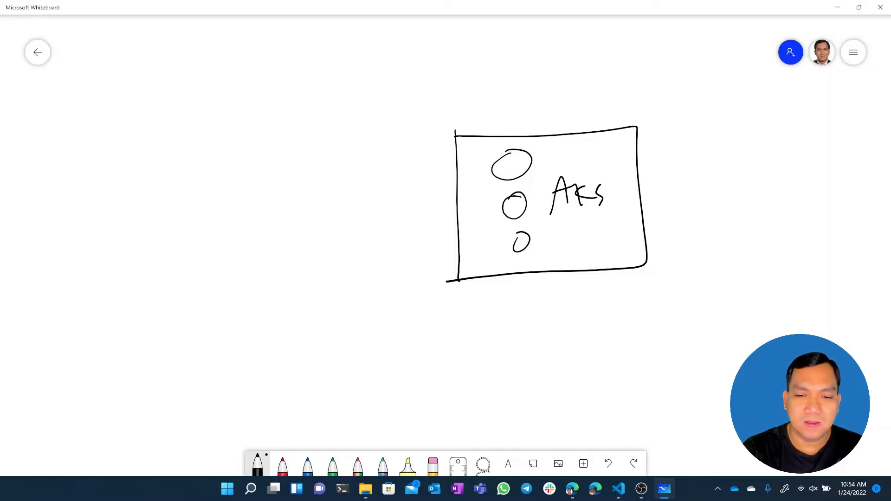
# Draw a small IC box inside the AKS rectangle and connect it with lines to each of the three circles
pyautogui.moveTo(467, 192)
pyautogui.mouseDown()
pyautogui.moveTo(468, 217)
pyautogui.moveTo(493, 224)
pyautogui.moveTo(472, 215)
pyautogui.mouseUp()
pyautogui.moveTo(475, 196)
pyautogui.mouseDown()
pyautogui.moveTo(475, 213)
pyautogui.moveTo(488, 212)
pyautogui.mouseUp()
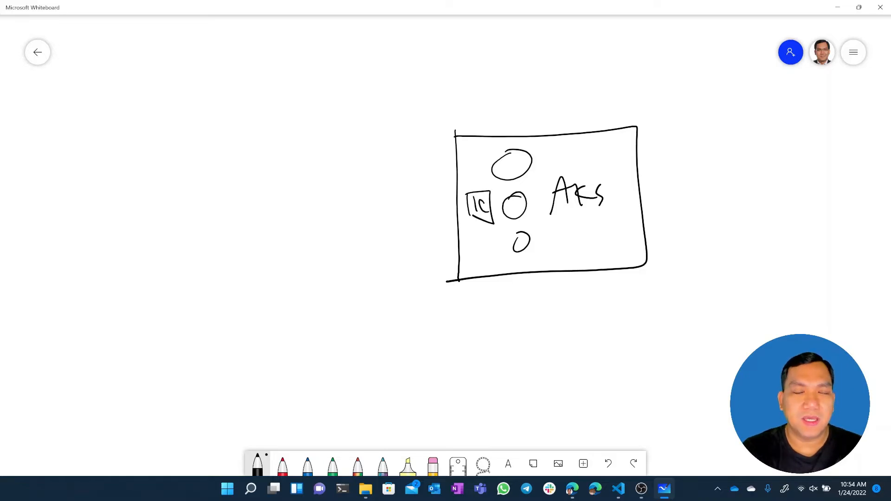
pyautogui.moveTo(485, 191); pyautogui.dragTo(504, 171)
pyautogui.moveTo(486, 210); pyautogui.dragTo(513, 202)
pyautogui.moveTo(491, 214); pyautogui.dragTo(518, 244)
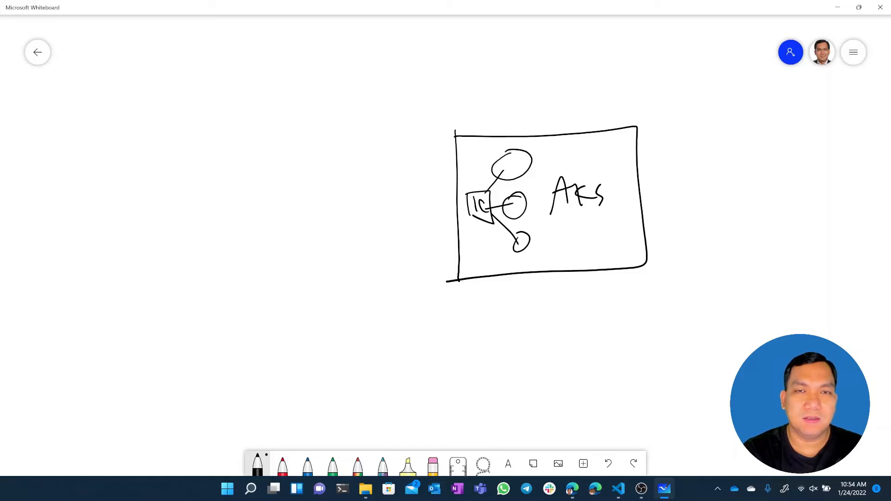
# Draw a diamond labelled App GW outside the AKS rectangle, with an incoming line and a line on to the IC box
pyautogui.moveTo(370, 207)
pyautogui.mouseDown()
pyautogui.moveTo(391, 181)
pyautogui.moveTo(395, 246)
pyautogui.moveTo(370, 204)
pyautogui.mouseUp()
pyautogui.moveTo(373, 272)
pyautogui.mouseDown()
pyautogui.moveTo(387, 278)
pyautogui.moveTo(438, 258)
pyautogui.mouseUp()
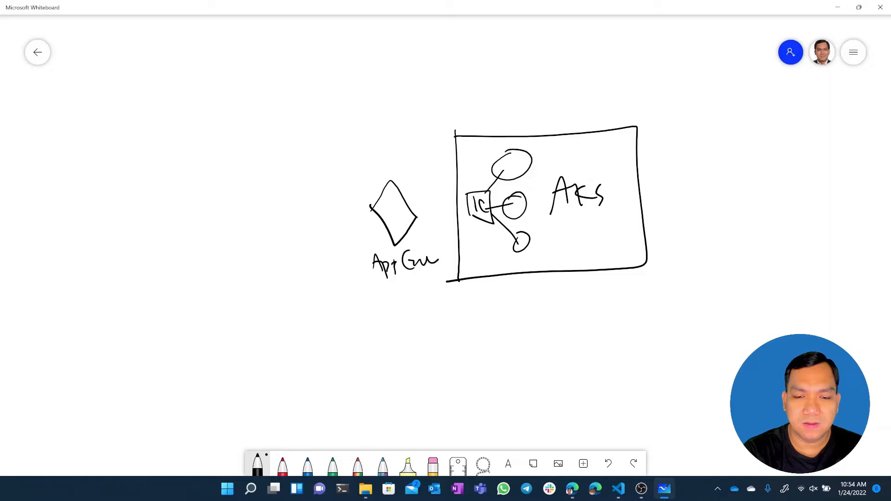
pyautogui.moveTo(309, 210); pyautogui.dragTo(464, 210)
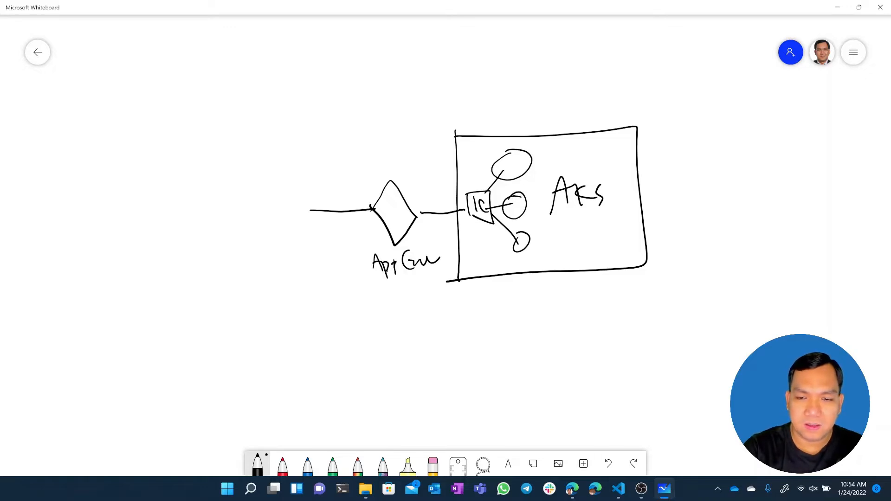
# Draw a second rectangle labelled AKS above the first diagram, with three circles stacked inside it
pyautogui.scroll(2, 478, 204)
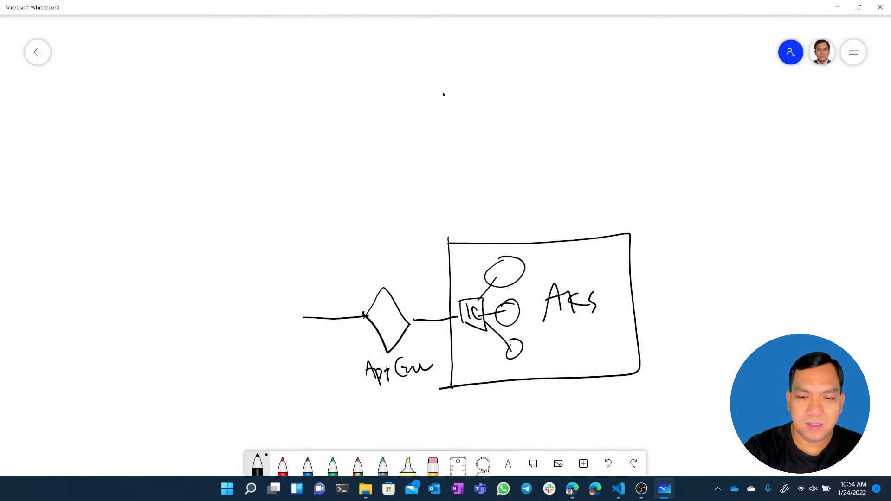
pyautogui.moveTo(443, 95)
pyautogui.mouseDown()
pyautogui.moveTo(611, 195)
pyautogui.moveTo(467, 84)
pyautogui.moveTo(449, 86)
pyautogui.mouseUp()
pyautogui.moveTo(559, 140)
pyautogui.mouseDown()
pyautogui.moveTo(571, 139)
pyautogui.moveTo(574, 125)
pyautogui.mouseUp()
pyautogui.moveTo(575, 117); pyautogui.dragTo(574, 139)
pyautogui.moveTo(586, 119); pyautogui.dragTo(593, 144)
pyautogui.moveTo(512, 96)
pyautogui.mouseDown()
pyautogui.moveTo(504, 111)
pyautogui.moveTo(514, 94)
pyautogui.mouseUp()
pyautogui.moveTo(510, 137)
pyautogui.mouseDown()
pyautogui.moveTo(512, 157)
pyautogui.moveTo(510, 135)
pyautogui.mouseUp()
pyautogui.moveTo(506, 171)
pyautogui.mouseDown()
pyautogui.moveTo(513, 181)
pyautogui.moveTo(507, 162)
pyautogui.mouseUp()
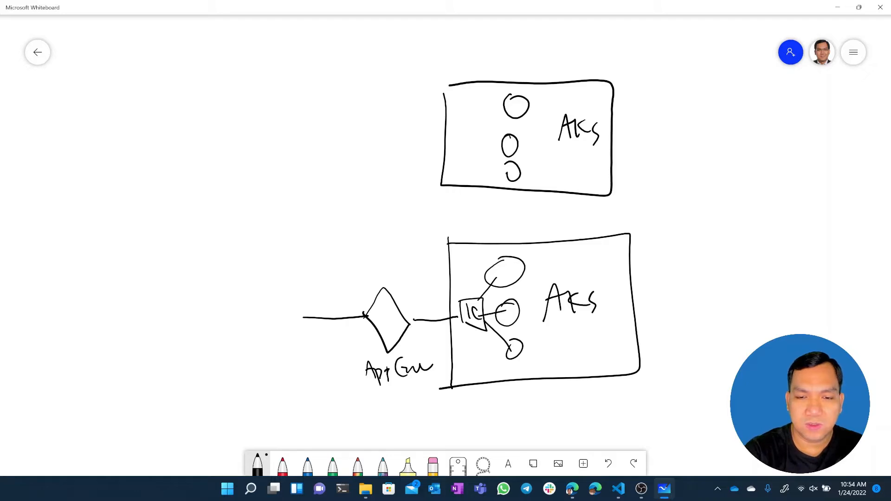
# Draw a diamond labelled App GW overlapping the upper AKS rectangle's edge, with an incoming line leading to it
pyautogui.moveTo(420, 139)
pyautogui.mouseDown()
pyautogui.moveTo(431, 124)
pyautogui.moveTo(464, 138)
pyautogui.moveTo(431, 173)
pyautogui.moveTo(414, 142)
pyautogui.mouseUp()
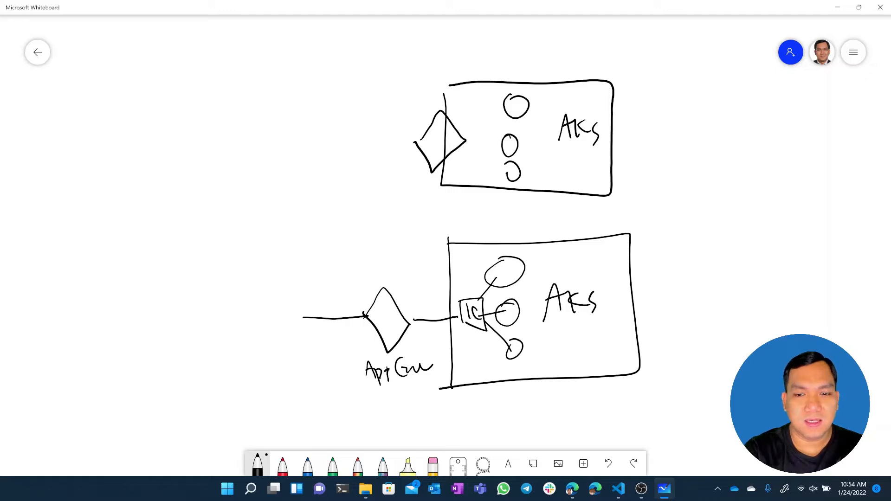
pyautogui.moveTo(408, 197)
pyautogui.mouseDown()
pyautogui.moveTo(438, 187)
pyautogui.moveTo(426, 219)
pyautogui.moveTo(453, 209)
pyautogui.mouseUp()
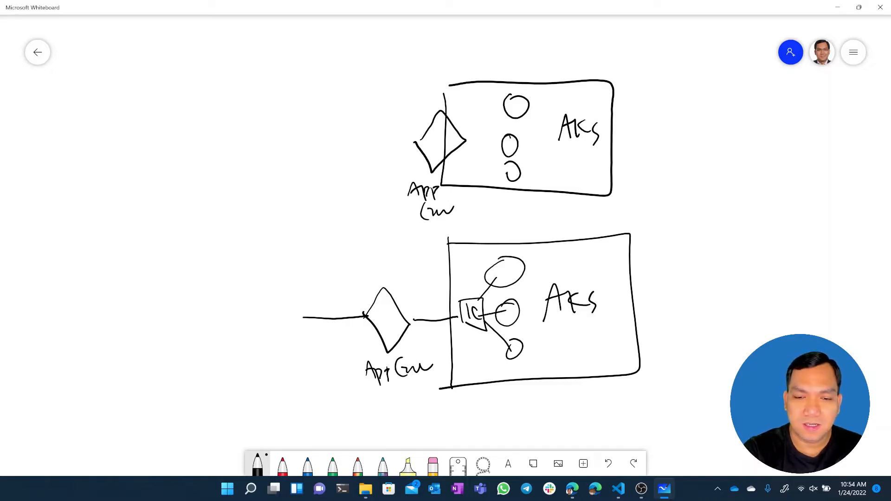
pyautogui.moveTo(333, 143); pyautogui.dragTo(417, 147)
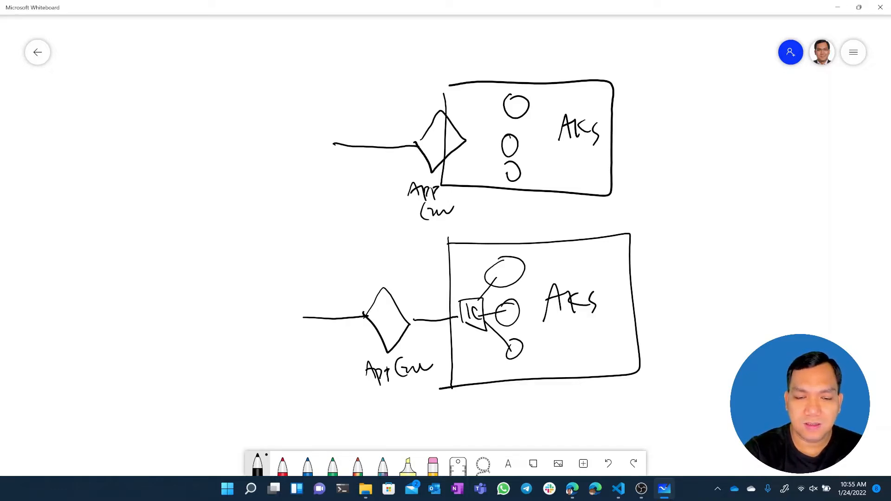
# Write WAF above the App GW diamond in both the lower and the upper diagram
pyautogui.moveTo(372, 267)
pyautogui.mouseDown()
pyautogui.moveTo(379, 280)
pyautogui.moveTo(387, 268)
pyautogui.mouseUp()
pyautogui.moveTo(391, 282)
pyautogui.mouseDown()
pyautogui.moveTo(398, 265)
pyautogui.moveTo(403, 283)
pyautogui.mouseUp()
pyautogui.moveTo(391, 274); pyautogui.dragTo(401, 273)
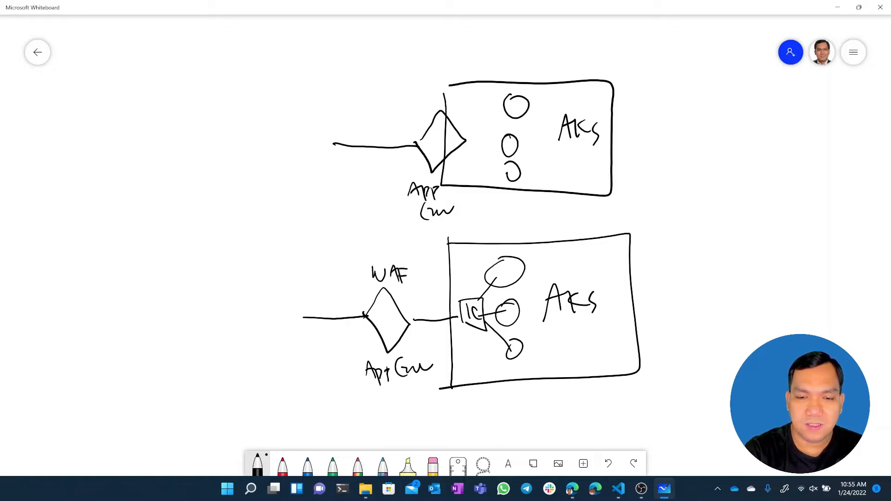
pyautogui.moveTo(417, 93)
pyautogui.mouseDown()
pyautogui.moveTo(420, 103)
pyautogui.moveTo(433, 94)
pyautogui.moveTo(448, 111)
pyautogui.moveTo(455, 92)
pyautogui.moveTo(459, 104)
pyautogui.mouseUp()
# Connect the upper App GW diamond directly to the three circles in its AKS rectangle
pyautogui.moveTo(468, 142); pyautogui.dragTo(502, 111)
pyautogui.moveTo(468, 141); pyautogui.dragTo(498, 141)
pyautogui.moveTo(462, 148); pyautogui.dragTo(500, 167)
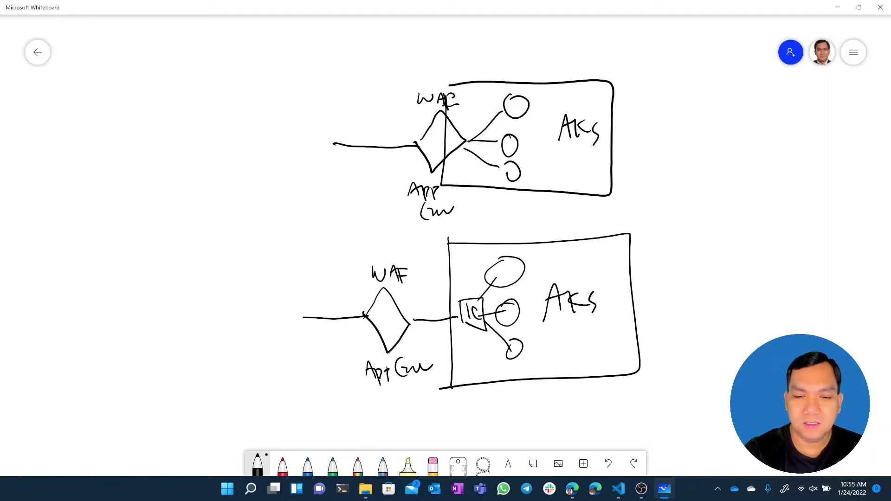
pyautogui.moveTo(458, 152)
pyautogui.mouseDown()
pyautogui.moveTo(459, 167)
pyautogui.moveTo(472, 168)
pyautogui.mouseUp()
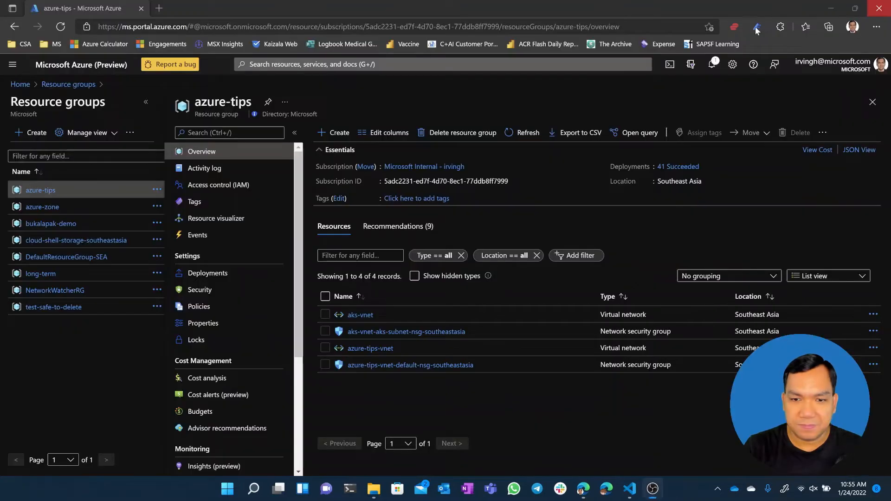
# Switch to the Azure portal and show the subnets of the aks-vnet virtual network in azure-tips
pyautogui.click(880, 7)
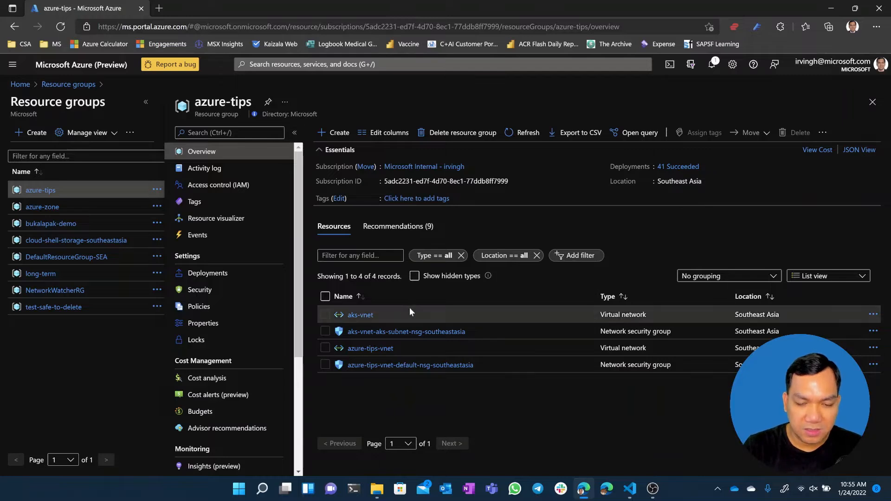
pyautogui.click(364, 316)
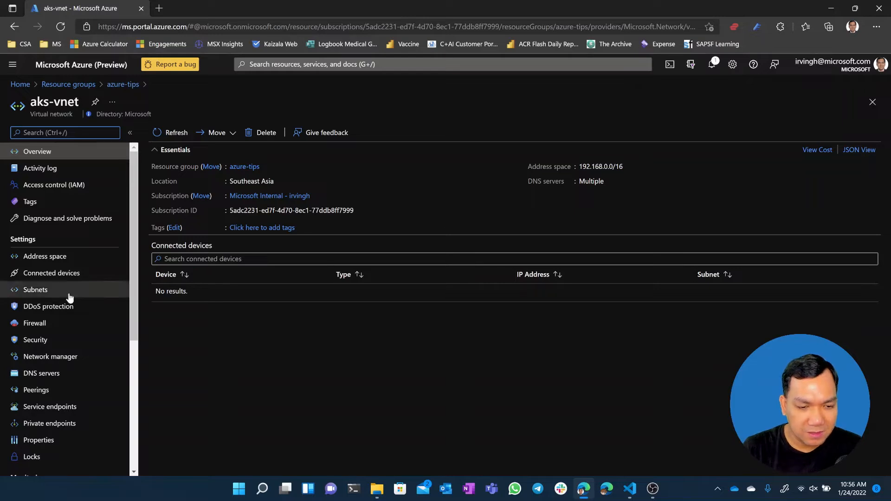
pyautogui.click(50, 291)
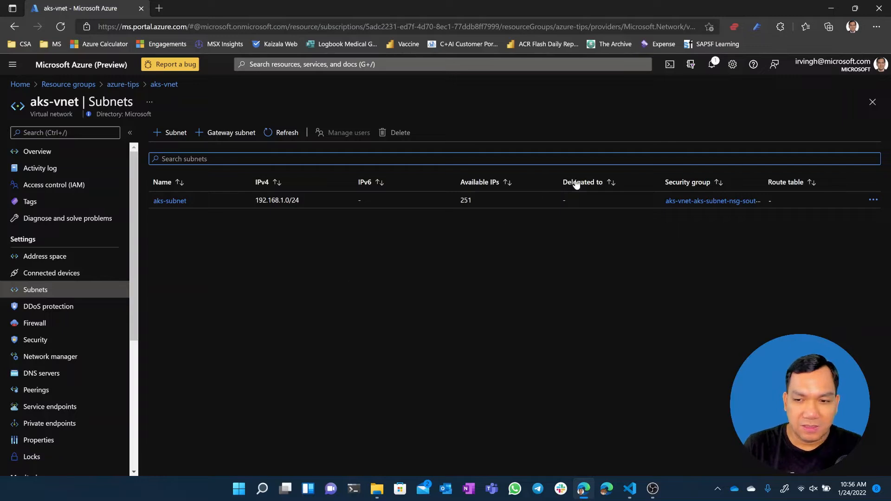
# Start Cloud Shell and run az network vnet subnet list --resource-group azure-tips --vnet-name aks-vnet
pyautogui.click(670, 67)
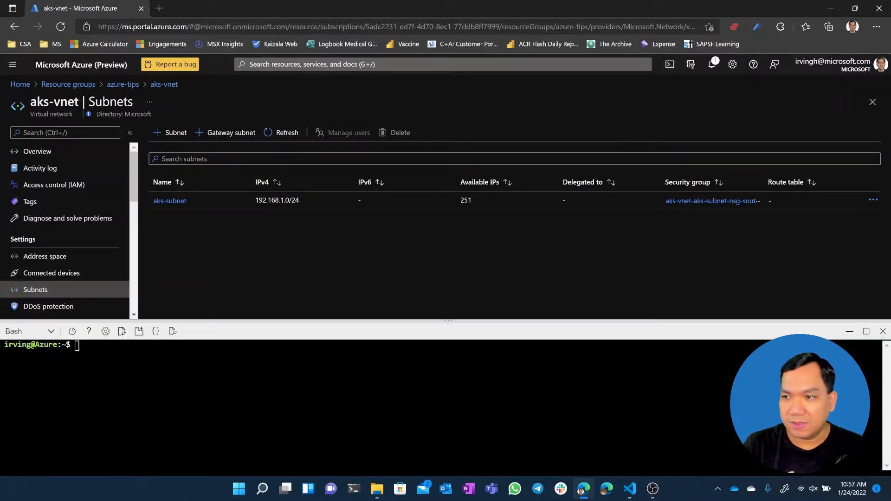
pyautogui.hotkey('alt', 'Tab')
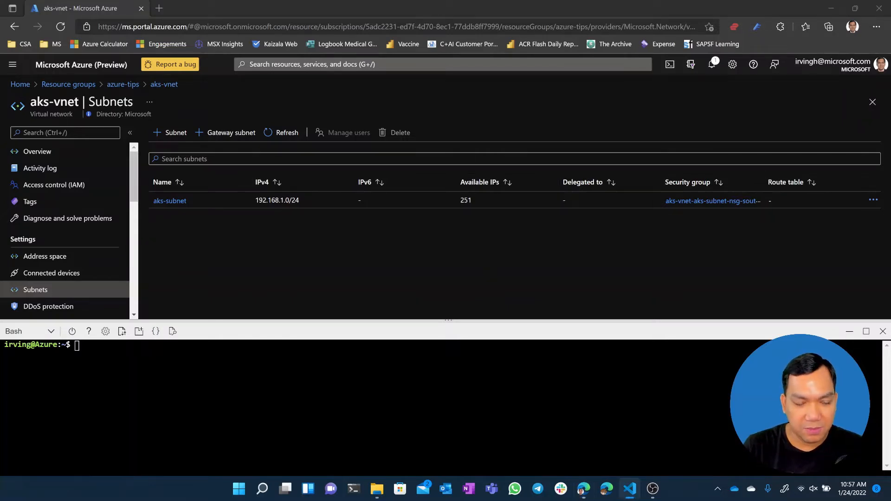
pyautogui.rightClick(143, 354)
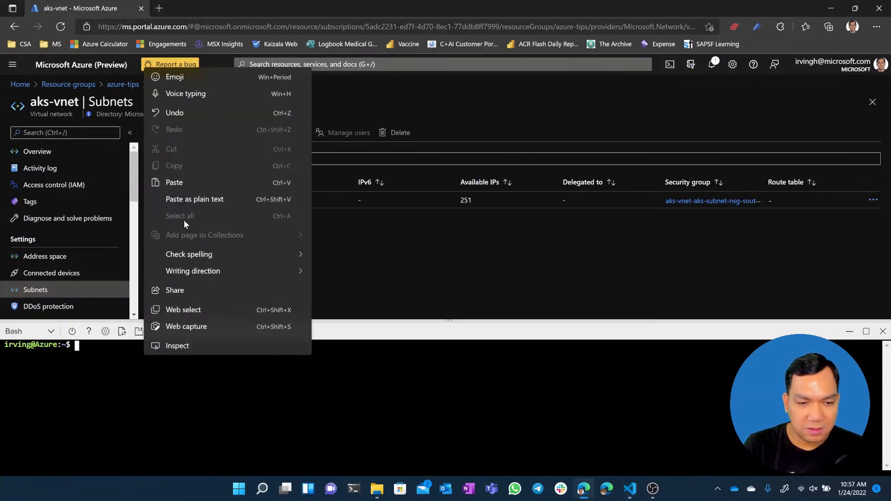
pyautogui.click(196, 182)
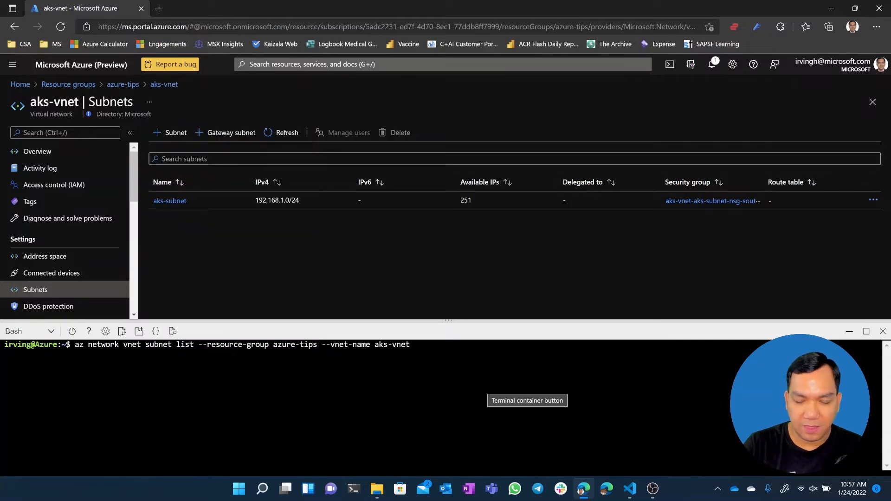
pyautogui.press('Return')
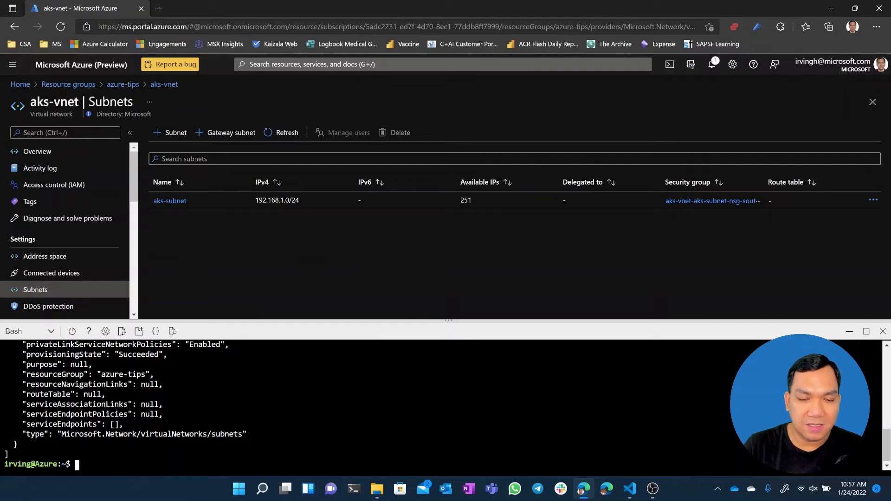
# Copy the full resource ID of aks-subnet from the subnet list output
pyautogui.scroll(4, 338, 408)
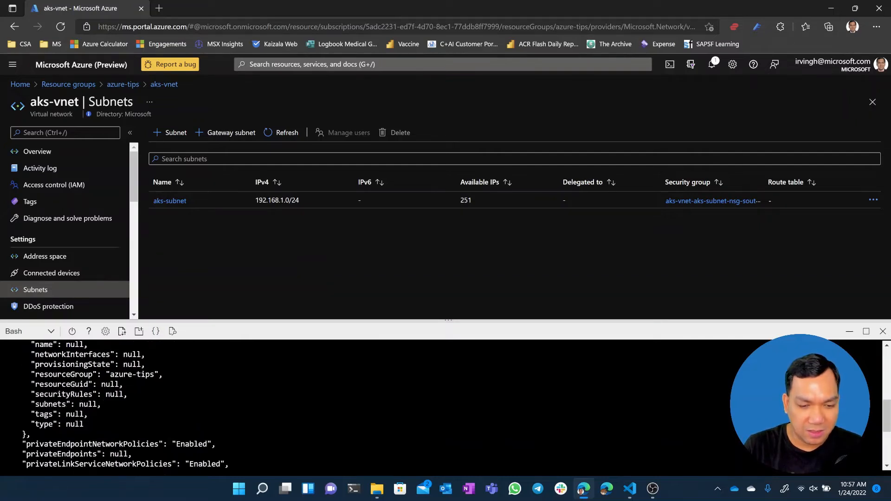
pyautogui.scroll(4, 338, 408)
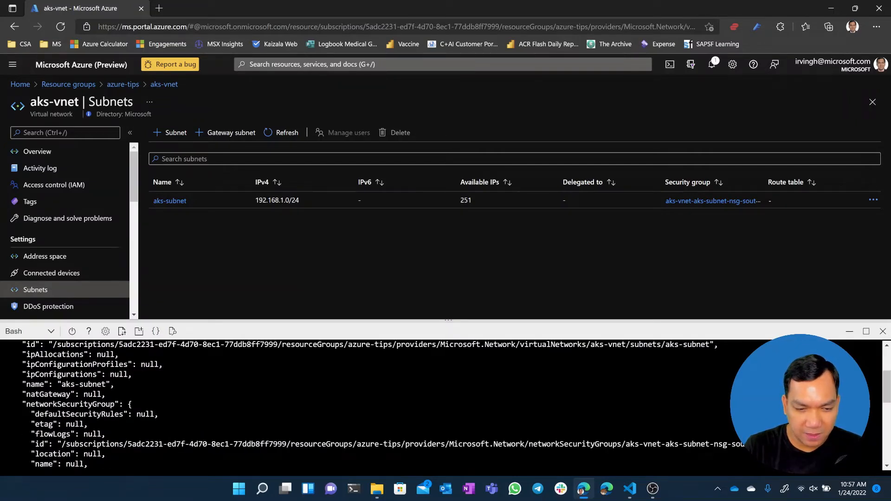
pyautogui.click(886, 346)
pyautogui.click(886, 345)
pyautogui.click(886, 346)
pyautogui.click(886, 346)
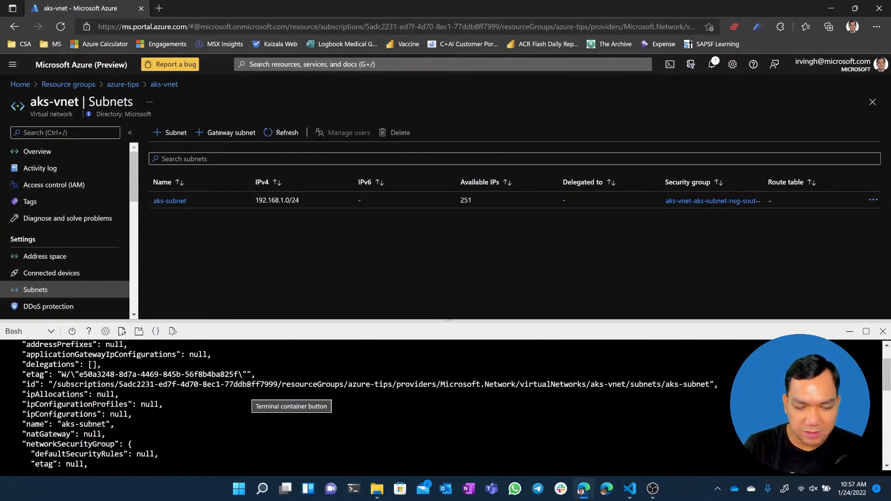
pyautogui.moveTo(48, 384); pyautogui.dragTo(714, 384)
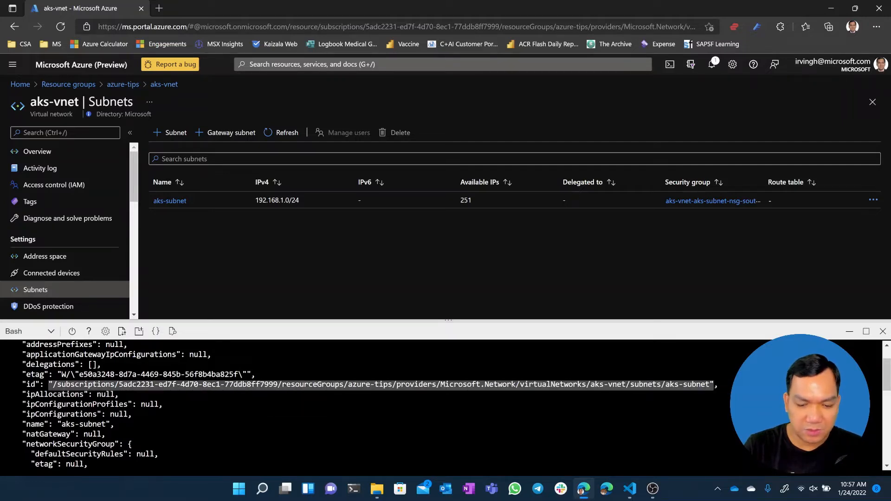
pyautogui.hotkey('ctrl', 'c')
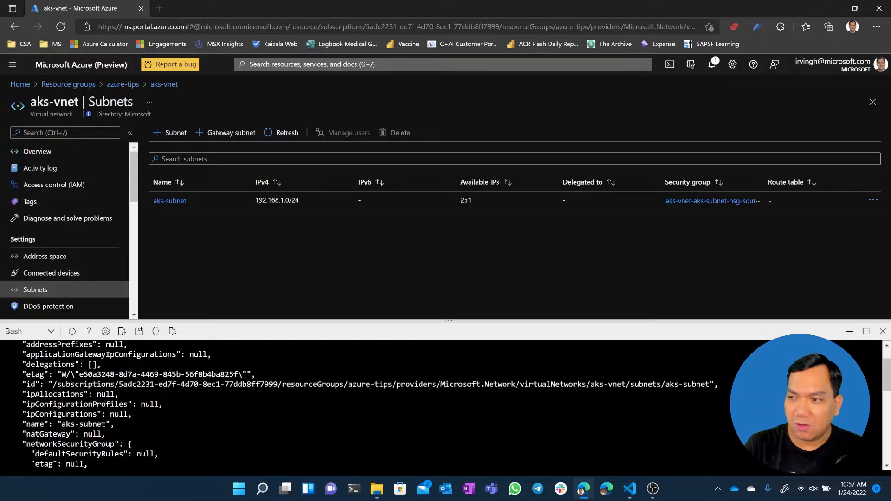
# Enter the az aks create command for AzureTipsAKS in azure-tips, with ingress-appgw, AzureTipsAppGw, gateway subnet 192.168.2.0/24 and the copied subnet ID
pyautogui.hotkey('alt', 'Tab')
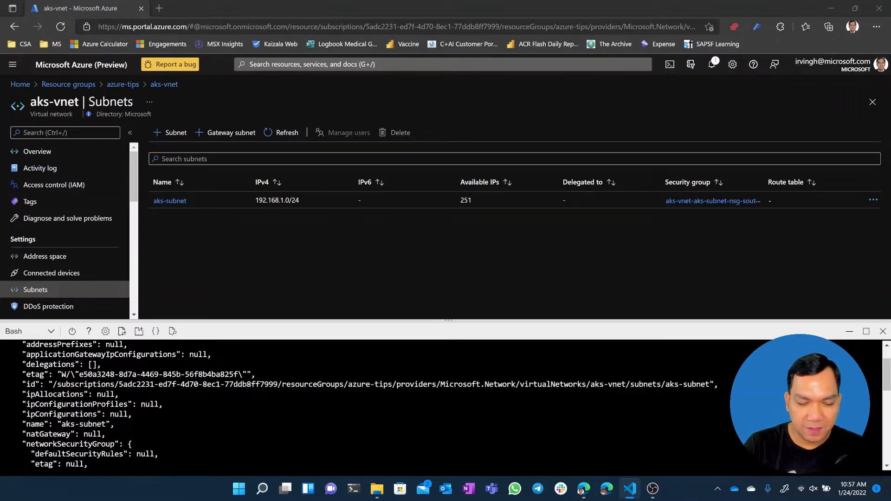
pyautogui.scroll(-7, 366, 404)
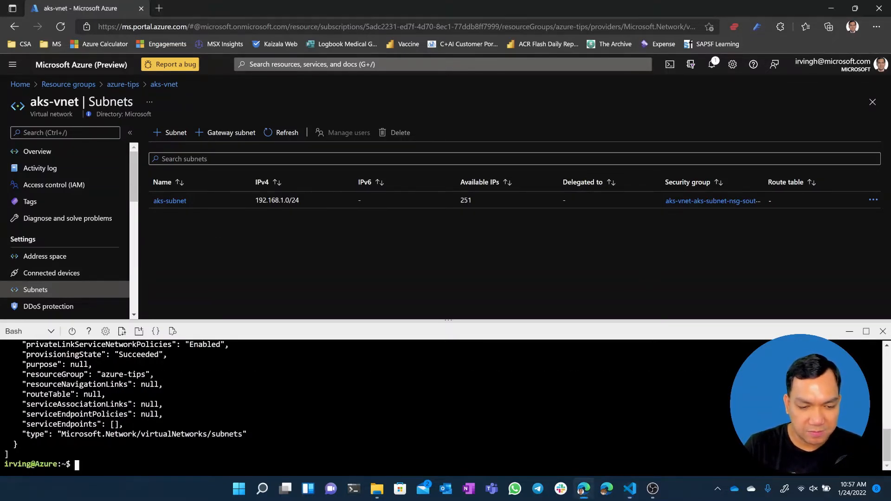
pyautogui.rightClick(117, 464)
pyautogui.click(166, 296)
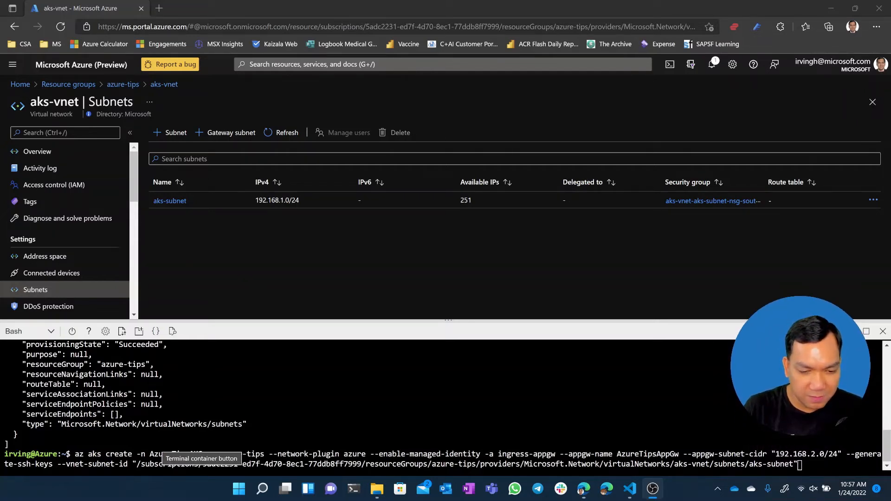
pyautogui.click(157, 442)
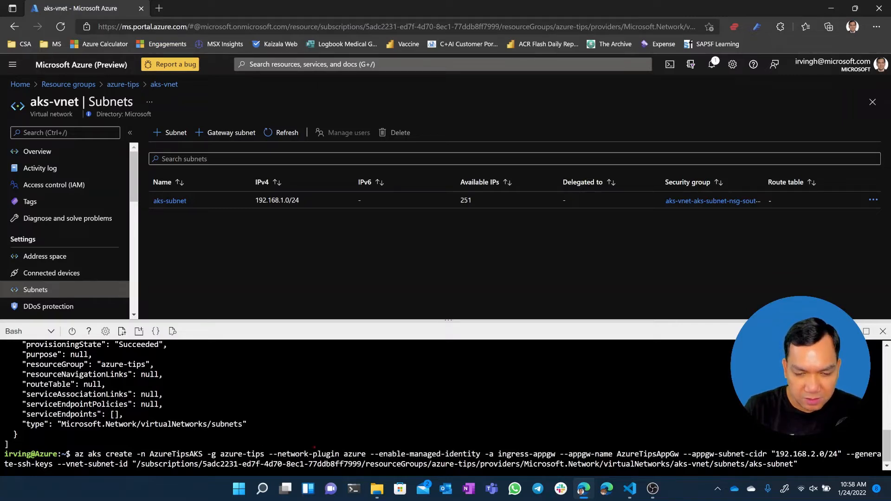
# Point out the azure network plugin and ingress-appgw options in the command with temporary red arrows, and clear them
pyautogui.moveTo(351, 449); pyautogui.dragTo(371, 421)
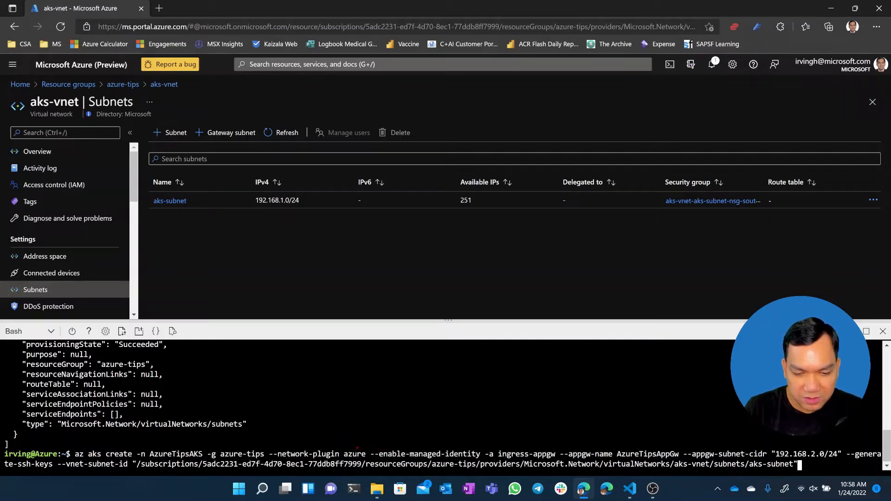
pyautogui.moveTo(358, 448); pyautogui.dragTo(393, 411)
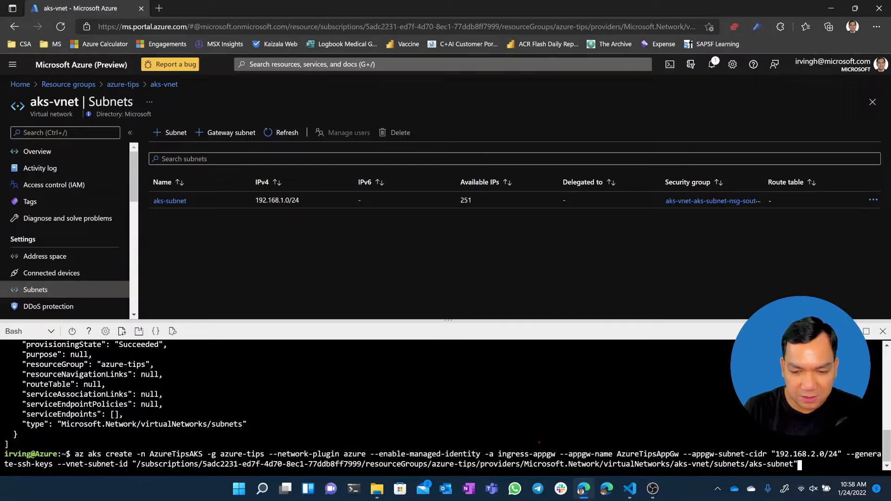
pyautogui.moveTo(539, 442); pyautogui.dragTo(573, 401)
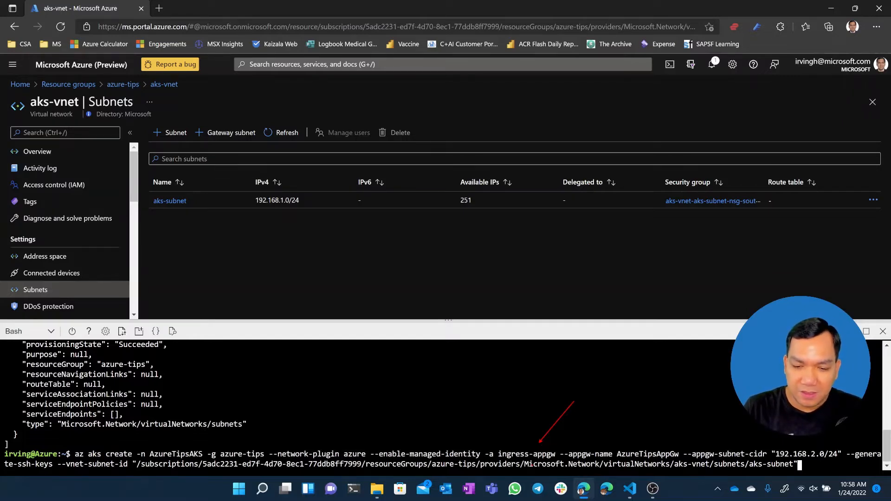
pyautogui.press('Escape')
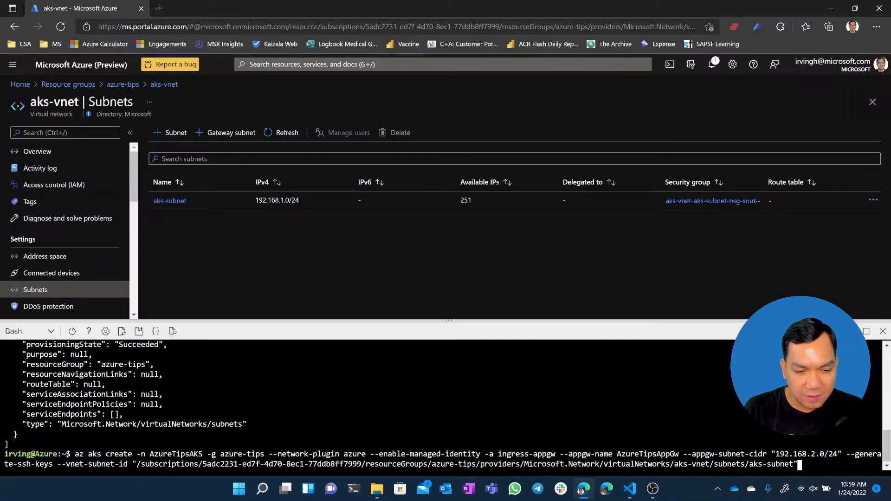
# Mark the subnet ID temporarily with a red box, run the az aks create command for AzureTipsAKS, and skim its JSON output
pyautogui.moveTo(131, 456); pyautogui.dragTo(798, 470)
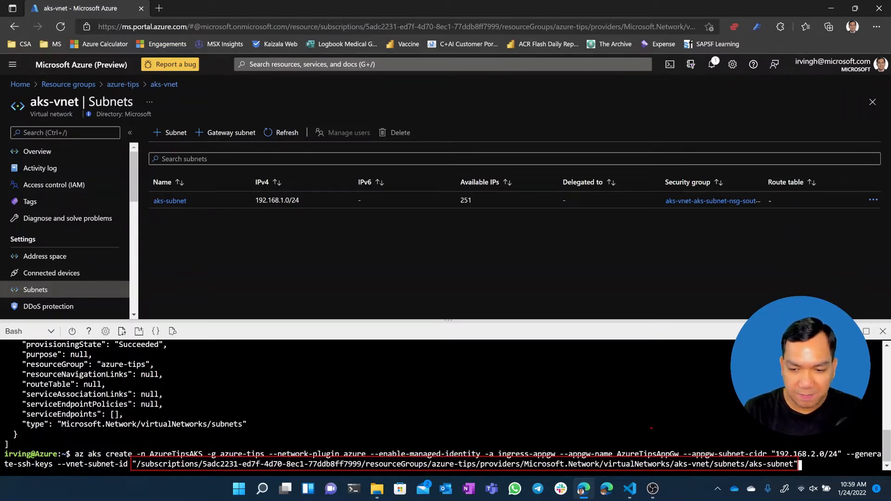
pyautogui.press('Escape')
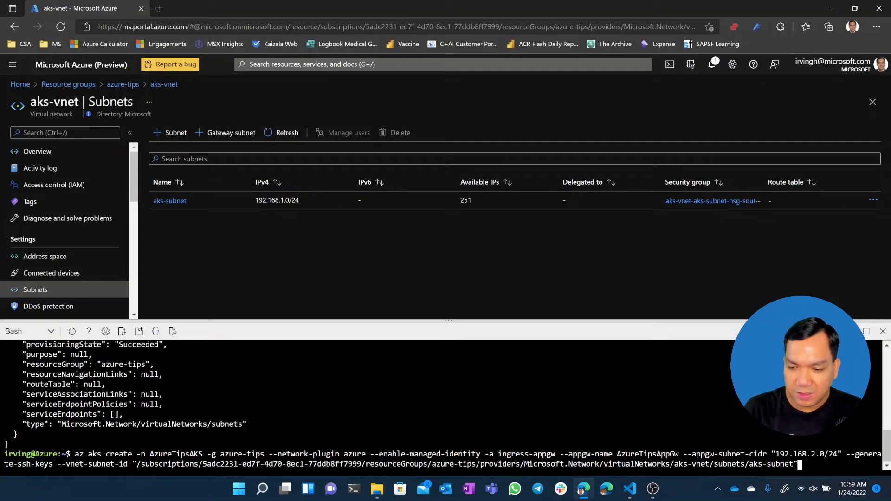
pyautogui.press('Return')
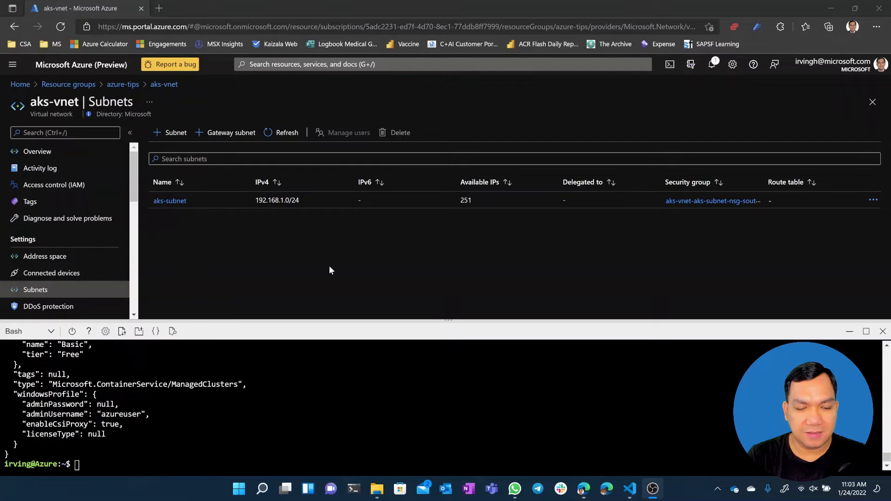
pyautogui.scroll(8, 251, 403)
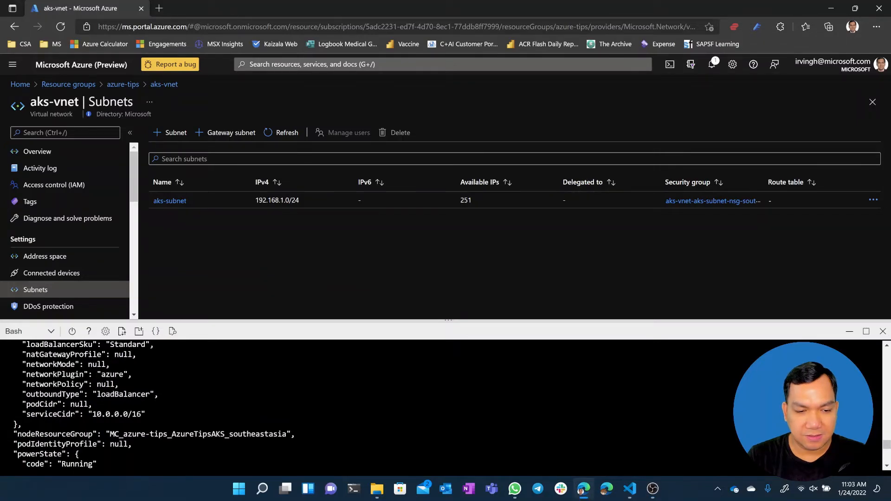
pyautogui.scroll(-8, 251, 404)
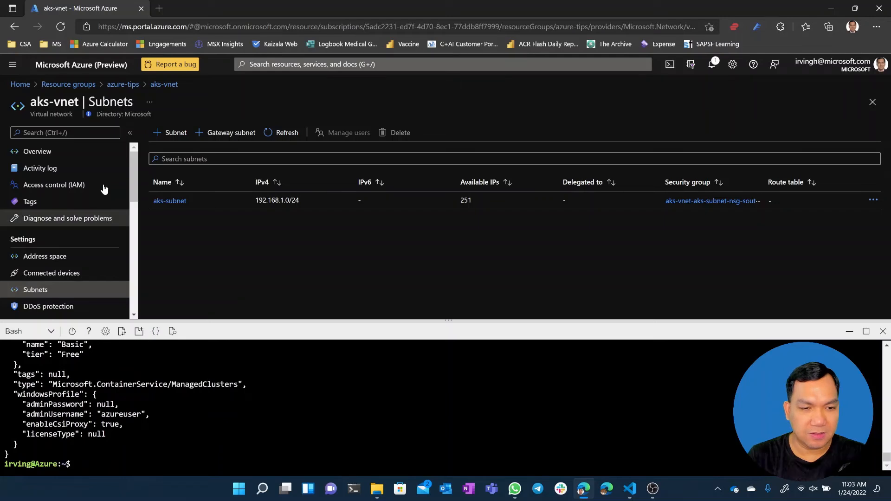
# Open the AzureTipsAKS Kubernetes service from the azure-tips resource group to view its overview
pyautogui.click(69, 84)
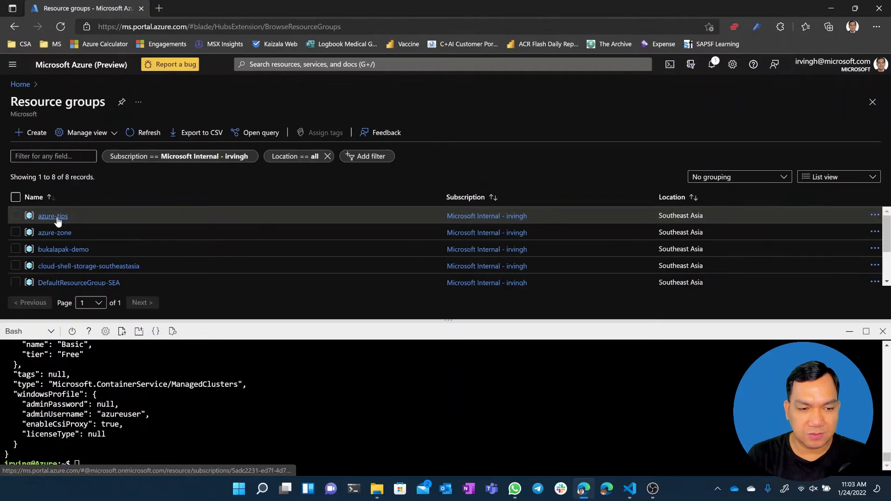
pyautogui.click(55, 216)
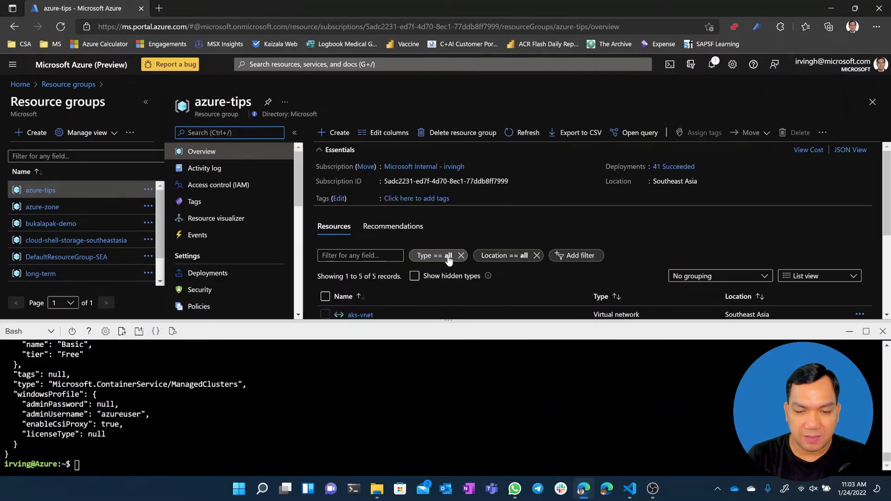
pyautogui.scroll(-2, 448, 260)
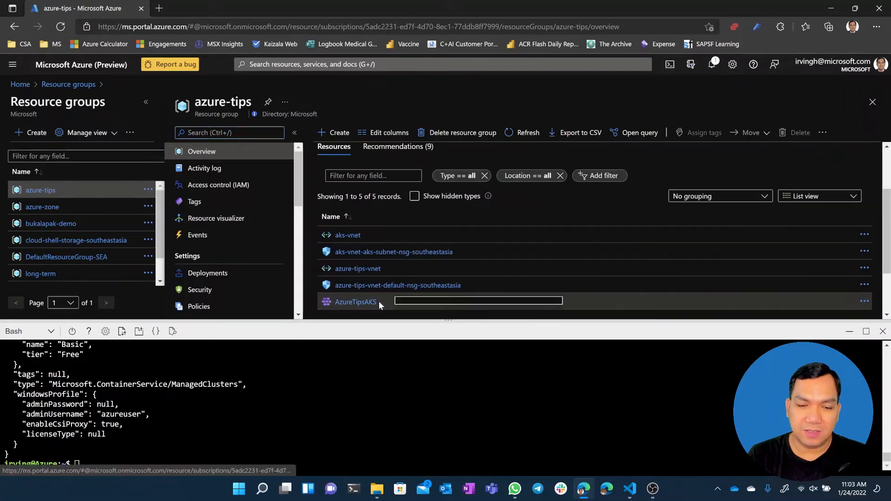
pyautogui.click(377, 301)
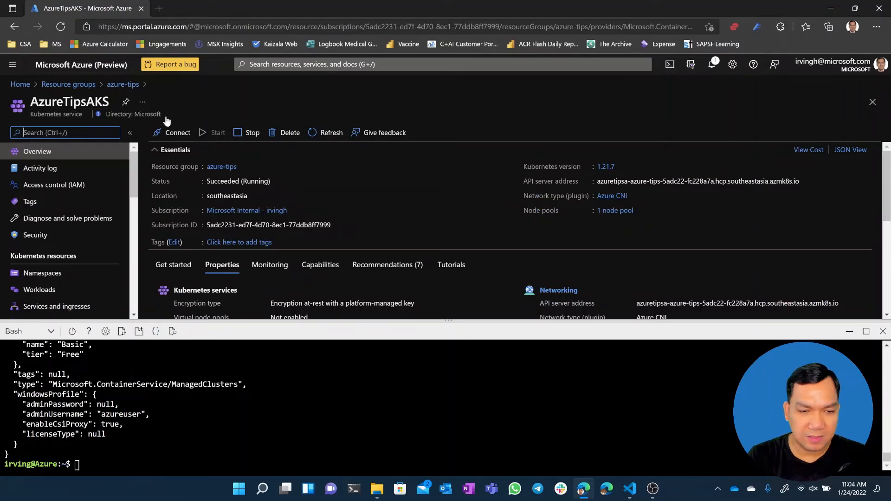
# Return to the azure-tips resource group and view the subnets of aks-vnet
pyautogui.click(122, 84)
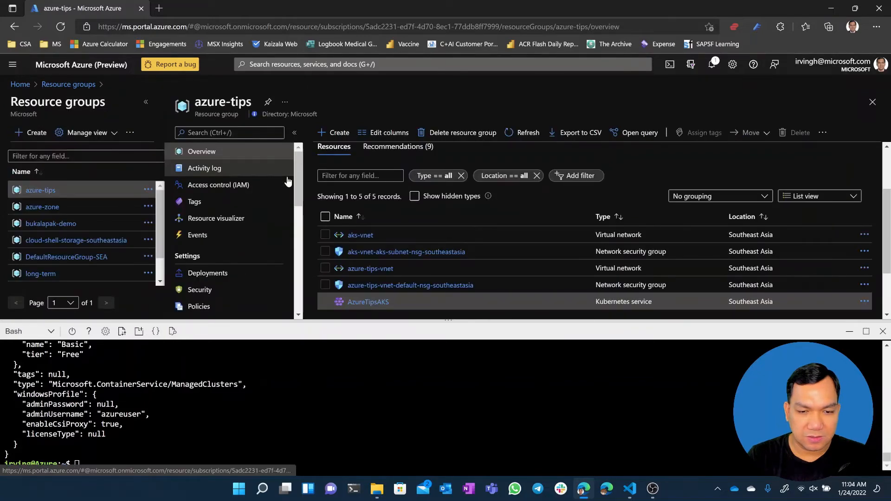
pyautogui.click(363, 234)
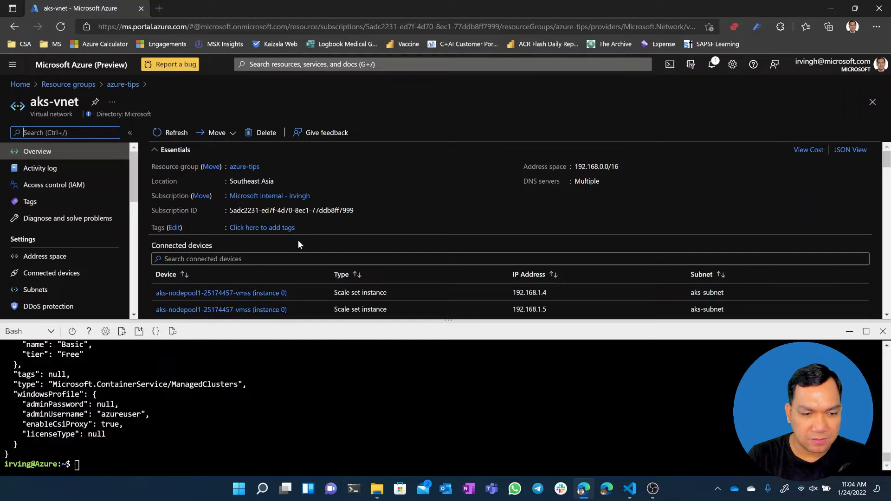
pyautogui.click(37, 290)
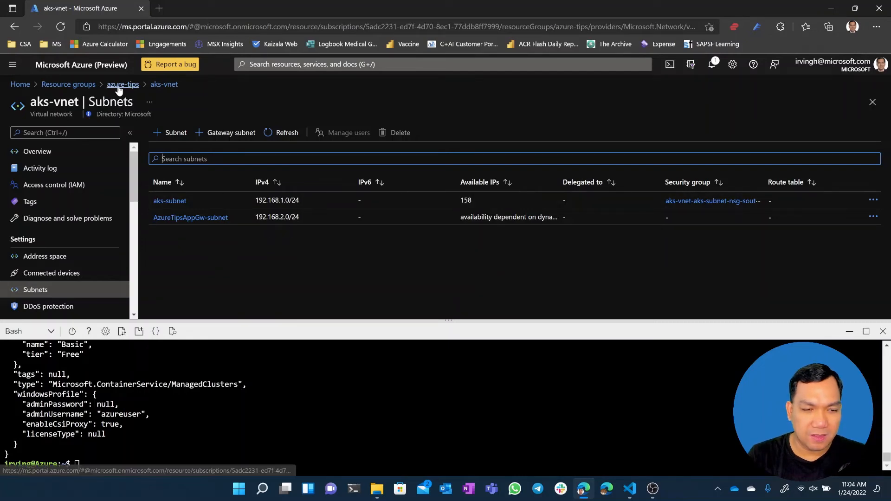
# Refresh the list of all resource groups and open the AzureTipsAppGw application gateway inside MC_azure-tips_AzureTipsAKS_southeastasia
pyautogui.click(89, 86)
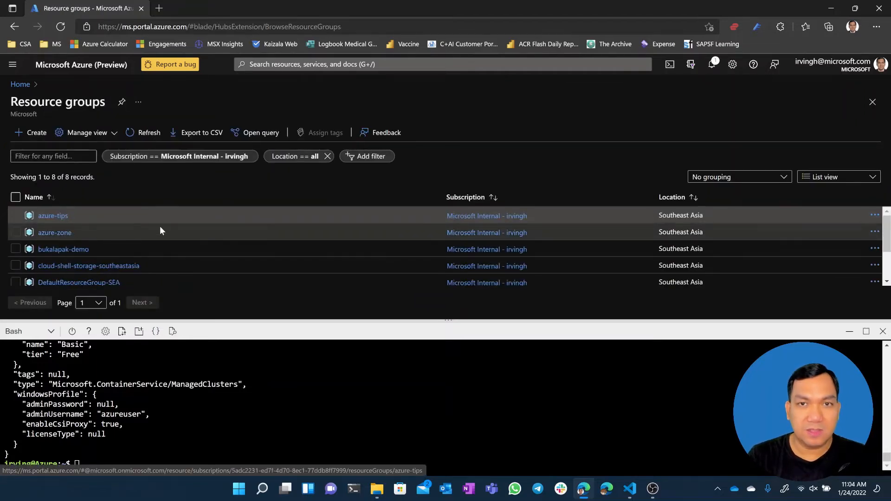
pyautogui.scroll(-3, 160, 227)
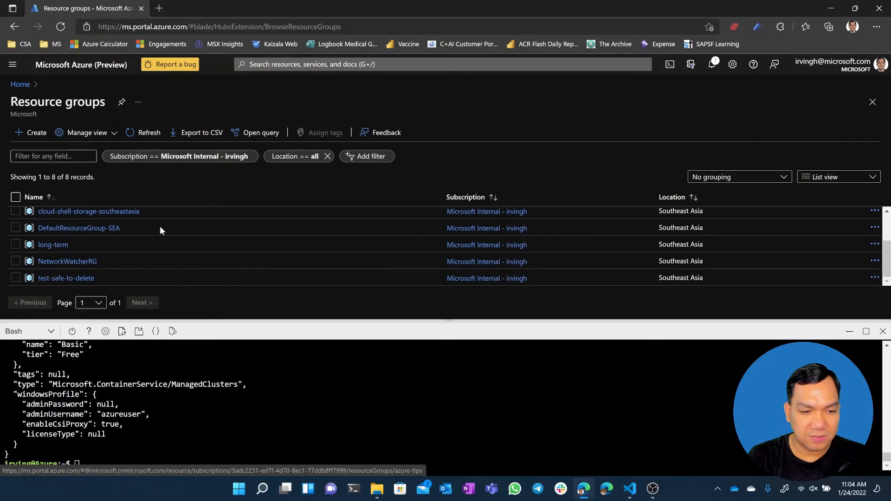
pyautogui.scroll(2, 159, 226)
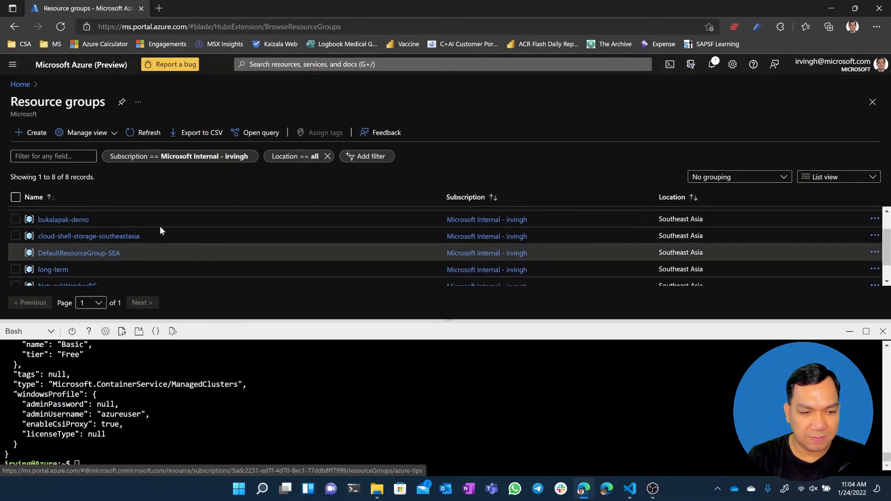
pyautogui.click(138, 130)
pyautogui.scroll(-1, 194, 226)
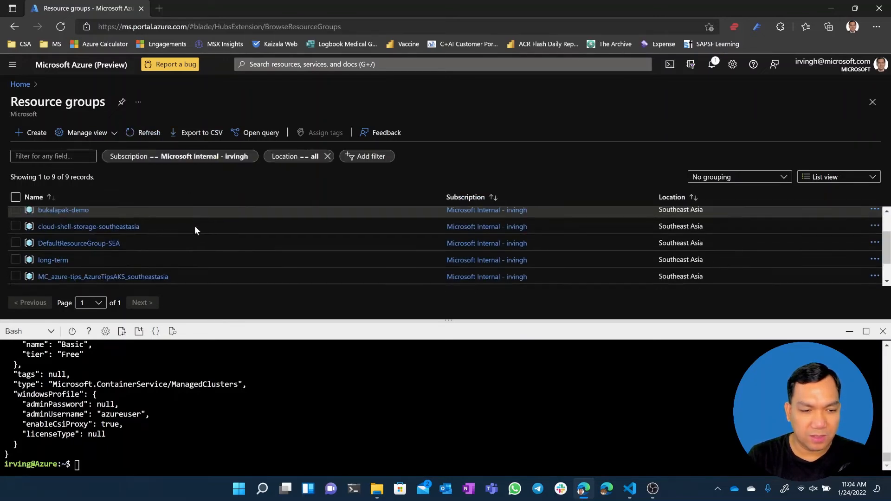
pyautogui.scroll(-1, 194, 226)
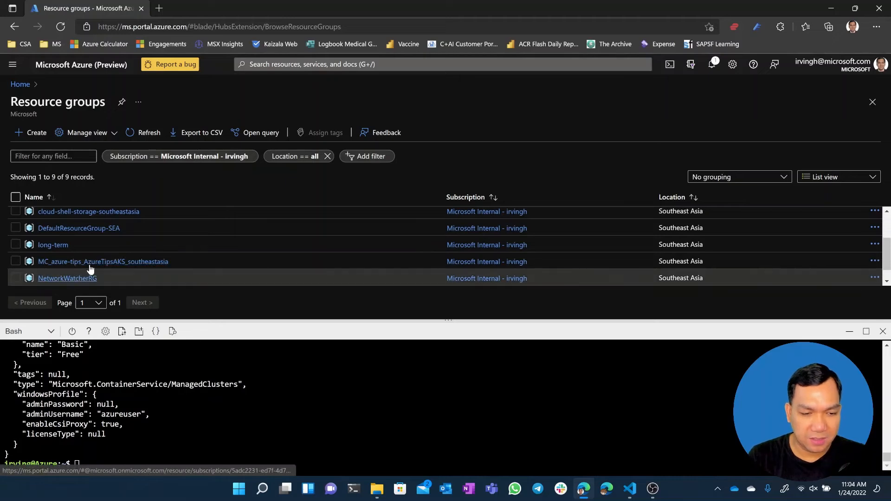
pyautogui.click(91, 263)
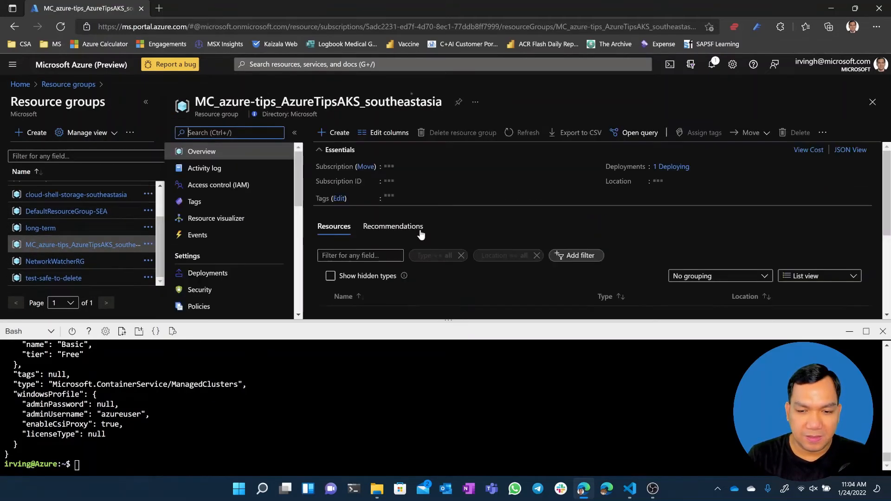
pyautogui.scroll(-2, 423, 233)
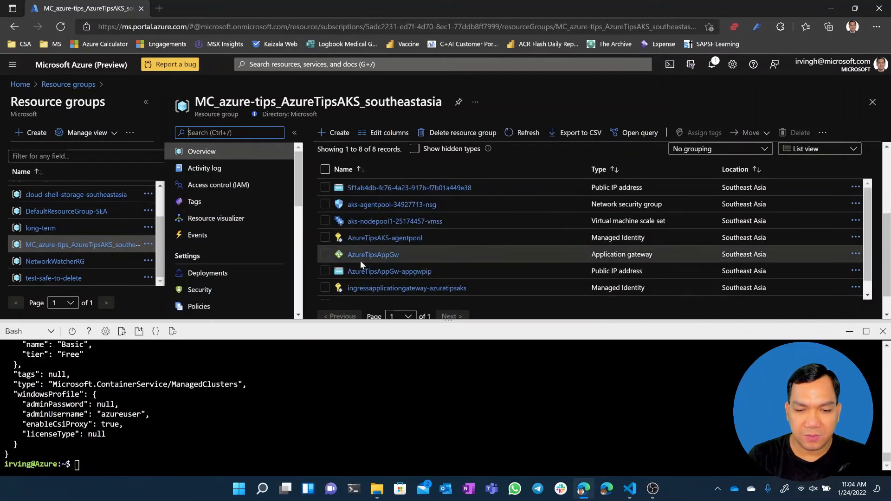
pyautogui.click(385, 256)
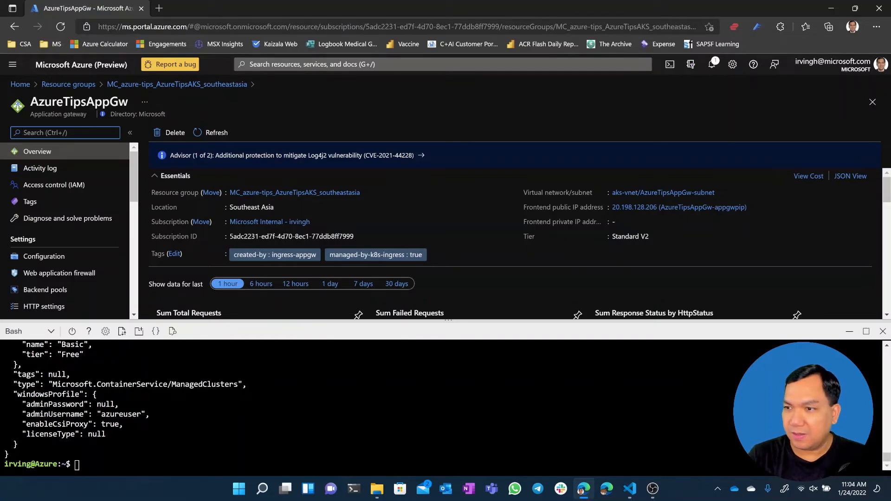
# Run az aks get-credentials -n AzureTipsAKS -g azure-tips in Cloud Shell and agree to overwrite both existing kubeconfig entries
pyautogui.click(629, 488)
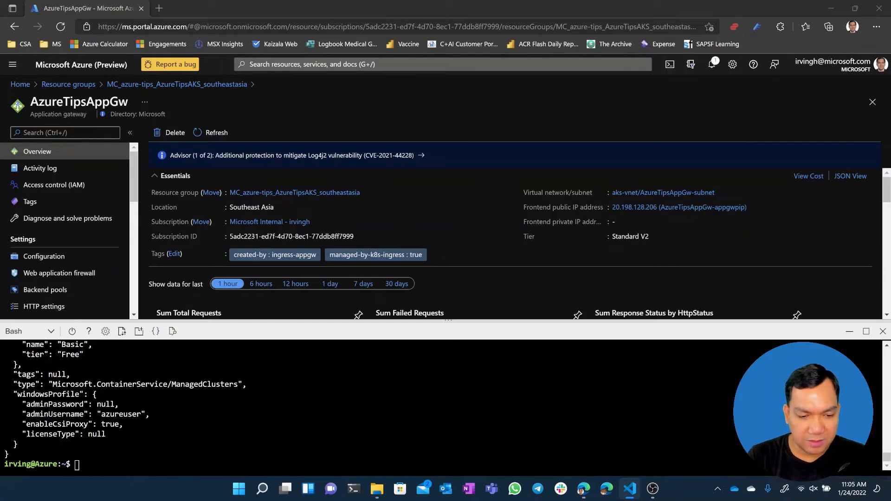
pyautogui.rightClick(175, 467)
pyautogui.click(236, 294)
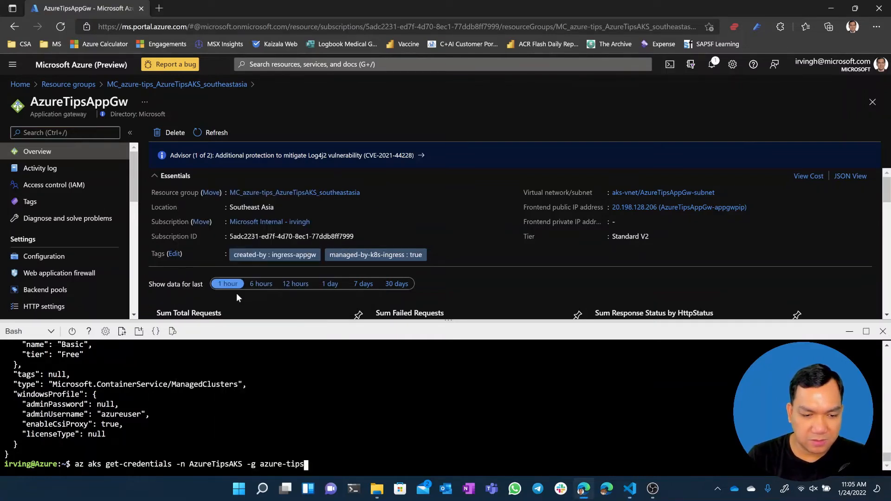
pyautogui.press('Return')
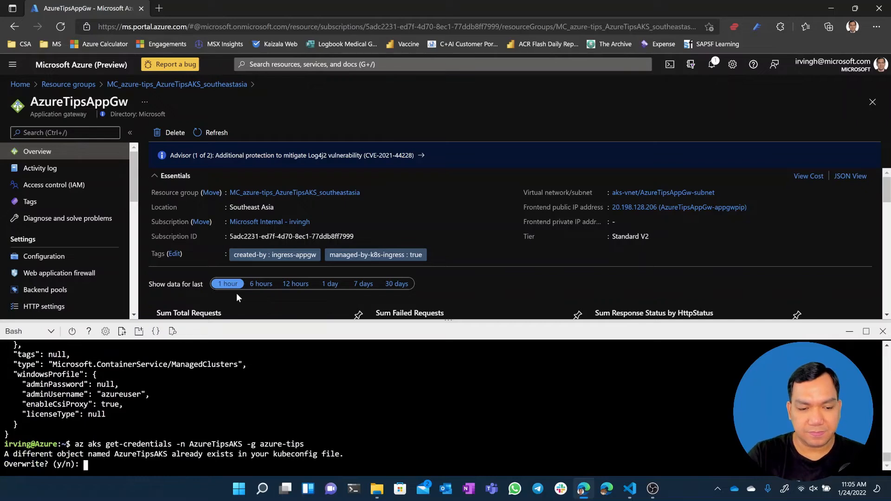
pyautogui.write('y')
pyautogui.press('Return')
pyautogui.write('y')
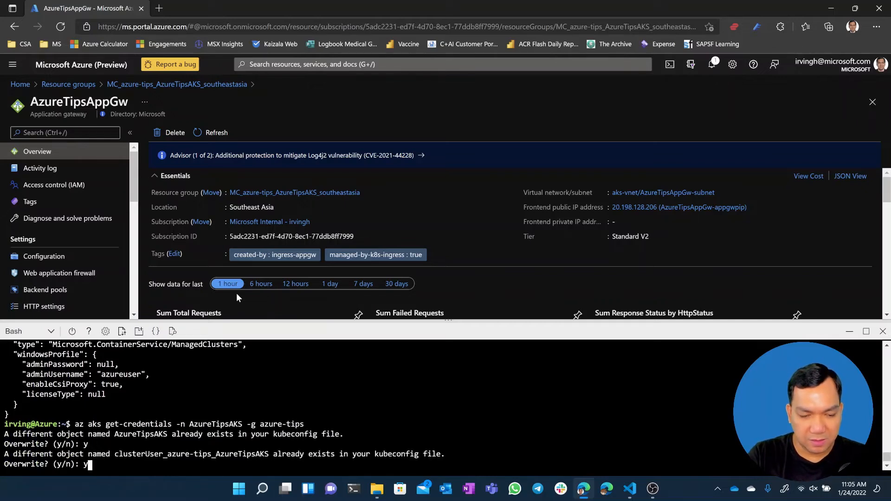
pyautogui.press('Return')
# List the pods in all namespaces with kubectl get pods -A
pyautogui.write('kubectl ')
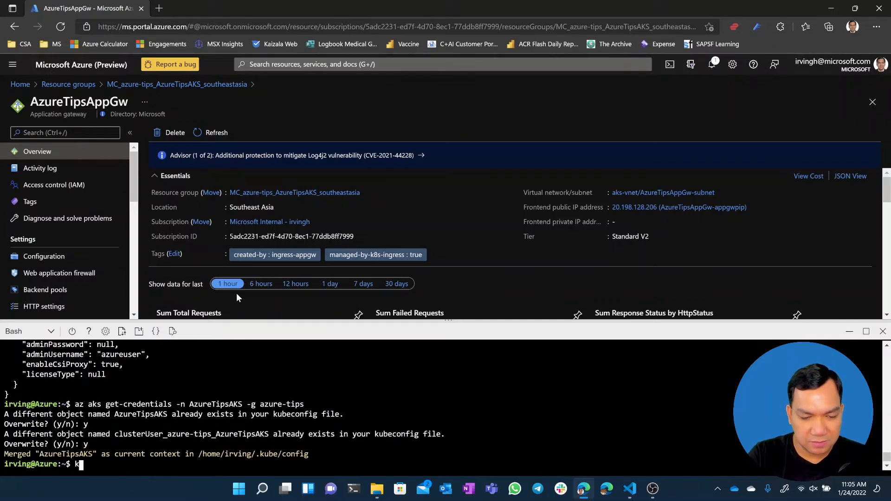
pyautogui.write('get')
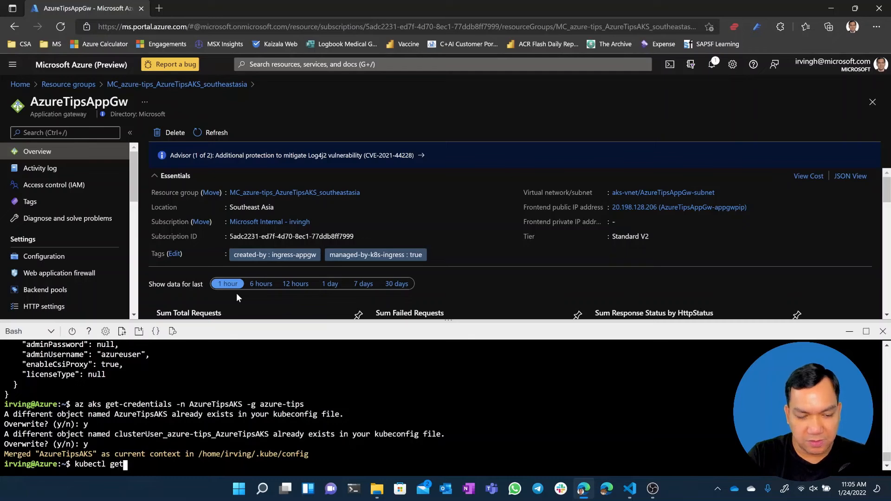
pyautogui.write(' pods -A')
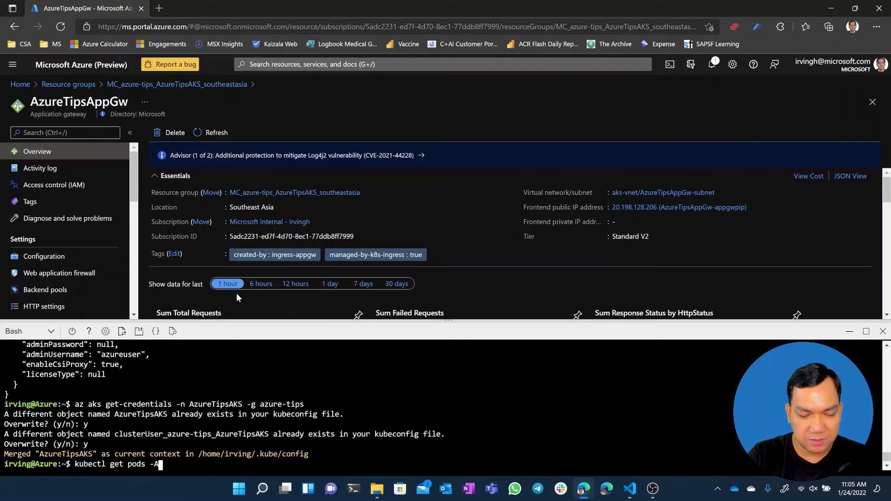
pyautogui.press('Return')
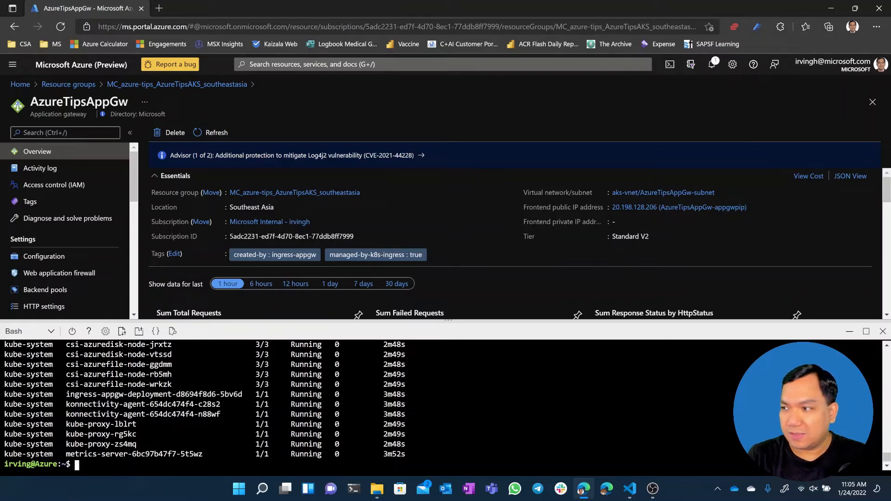
pyautogui.hotkey('alt', 'Tab')
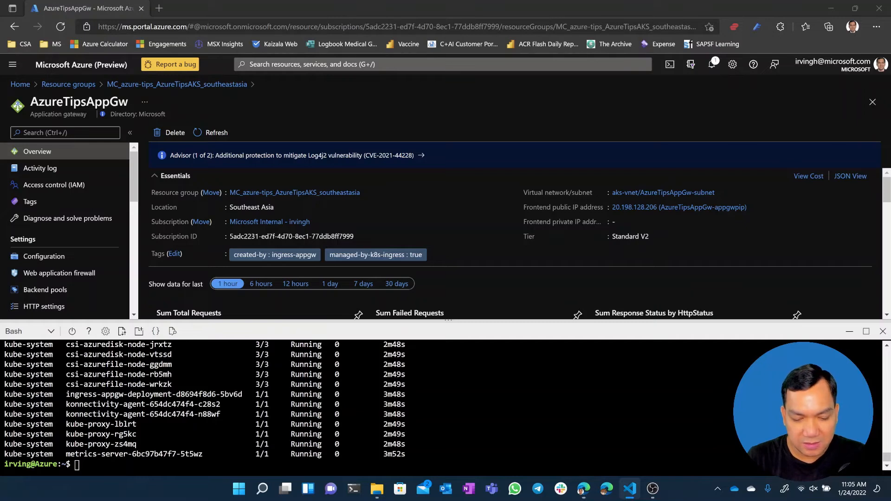
pyautogui.click(371, 4)
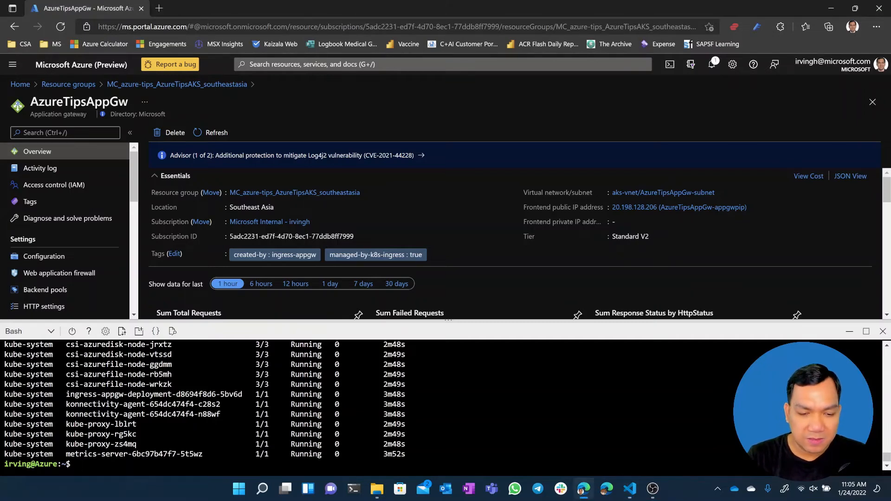
pyautogui.rightClick(283, 460)
pyautogui.click(336, 287)
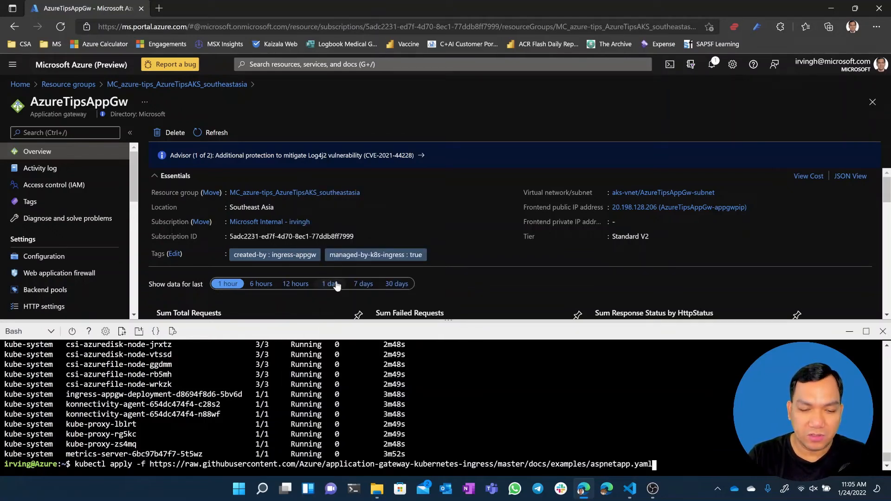
pyautogui.press('Return')
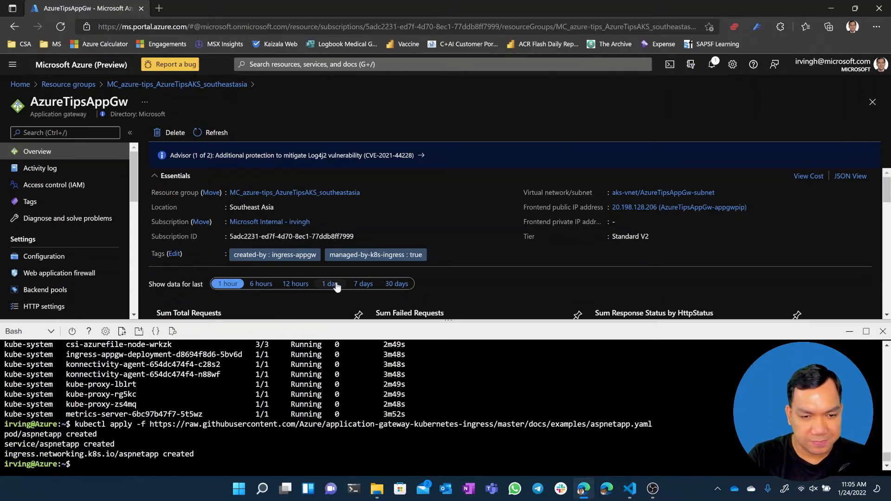
# Open the aspnetapp.yaml manifest from its URL in the terminal, temporarily highlight the container image value, and examine the definitions
pyautogui.click(189, 428)
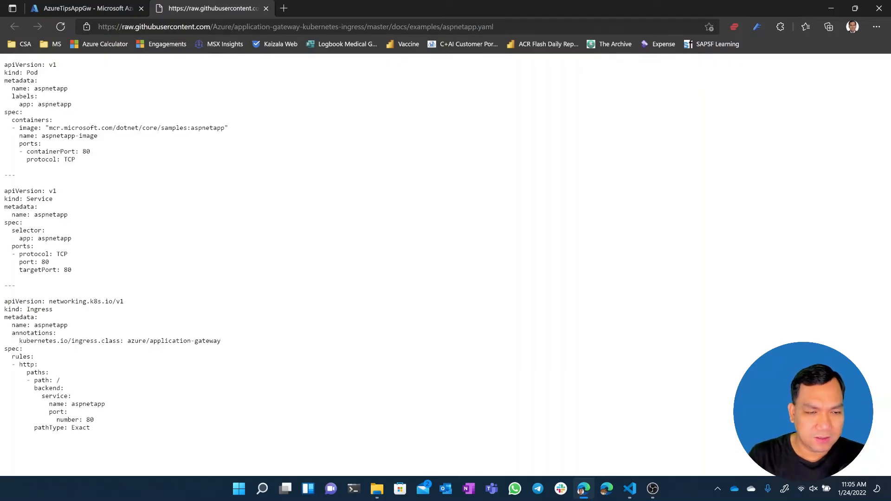
pyautogui.moveTo(45, 128); pyautogui.dragTo(228, 129)
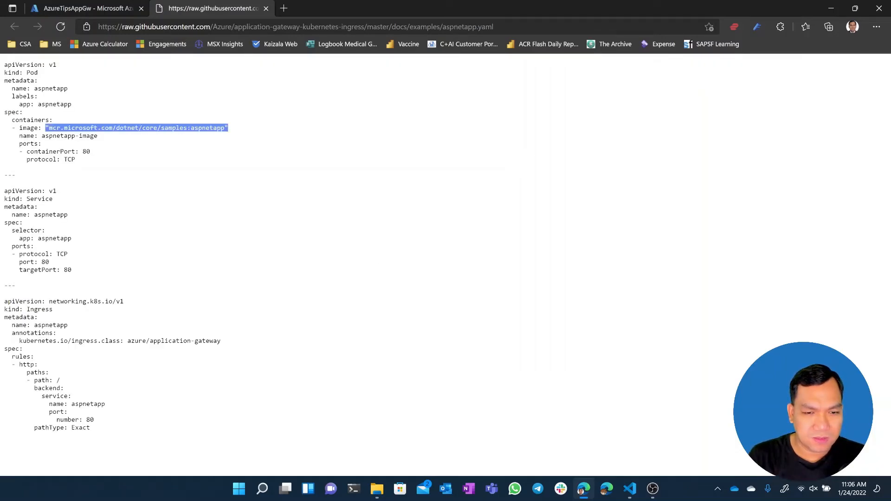
pyautogui.click(166, 146)
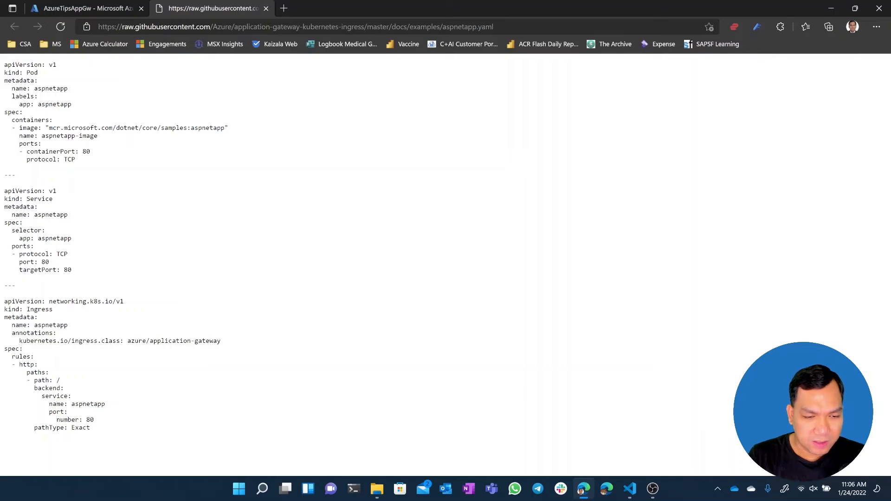
# Temporarily highlight the kubernetes.io/ingress.class: azure/application-gateway annotation in the manifest, and return to the AzureTipsAppGw portal page
pyautogui.moveTo(90, 341); pyautogui.dragTo(246, 351)
pyautogui.click(118, 375)
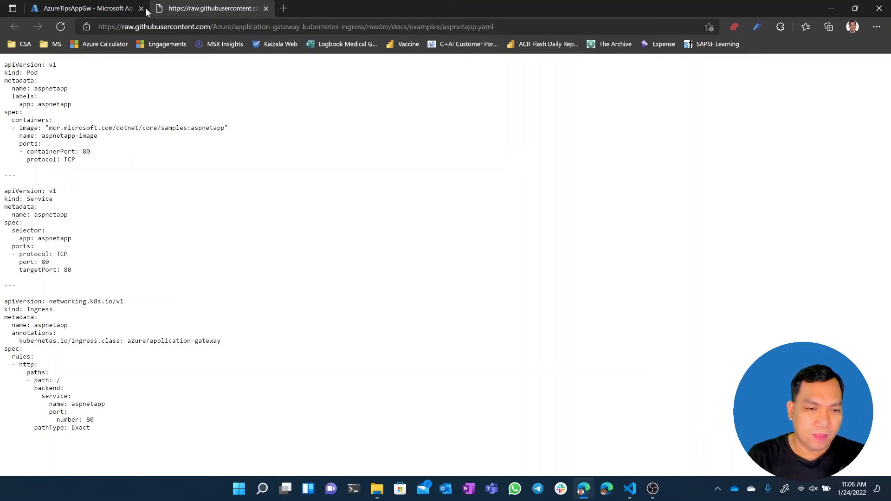
pyautogui.click(109, 8)
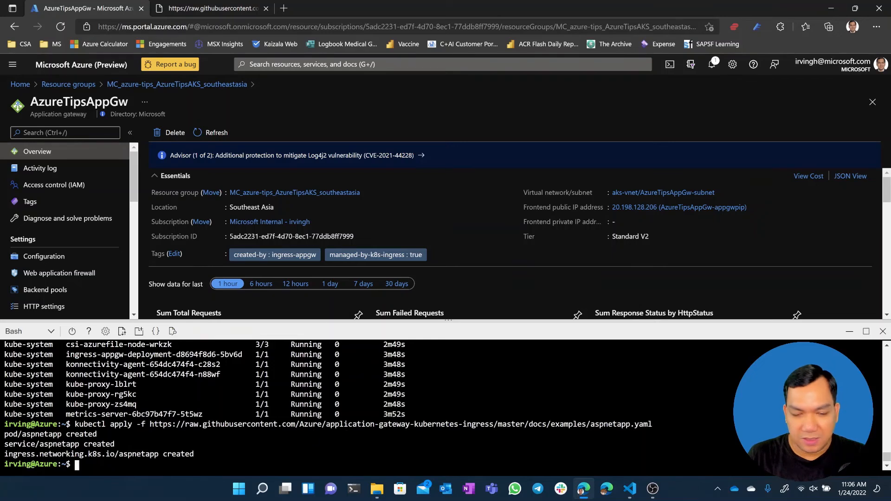
# List the cluster's ingress resources with kubectl get ingress in Cloud Shell, and repeat the query
pyautogui.write('kub')
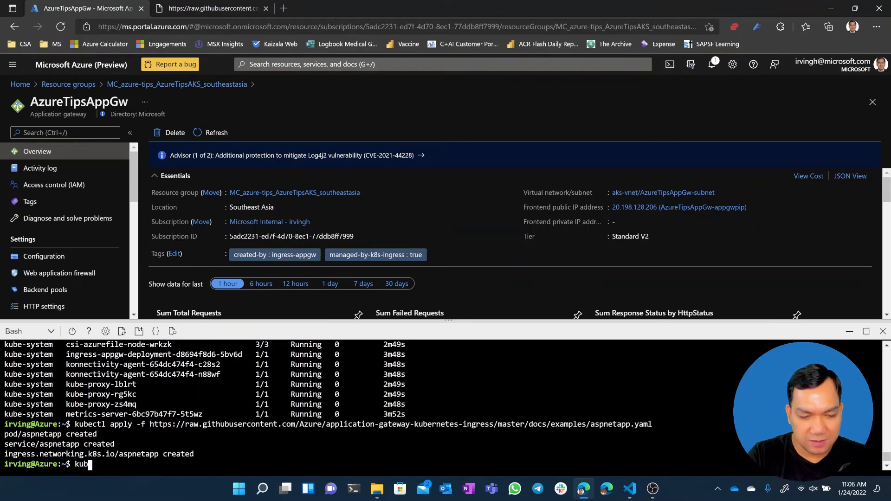
pyautogui.write('e ct')
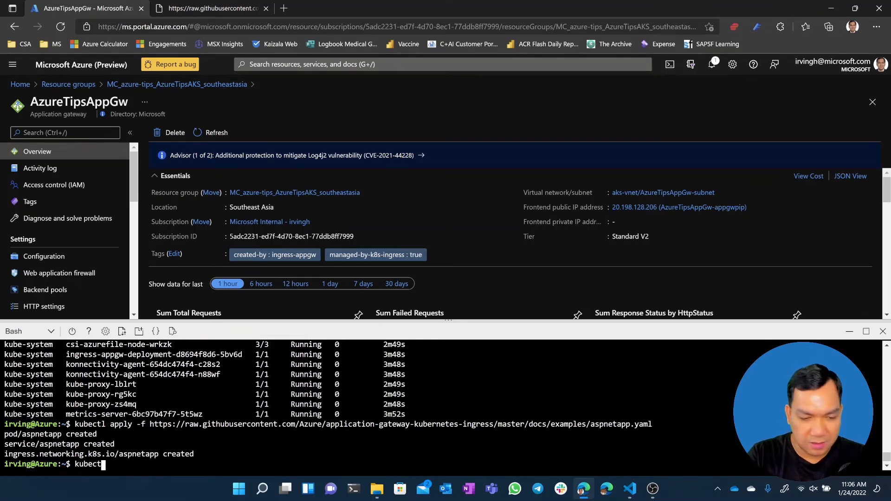
pyautogui.write('l')
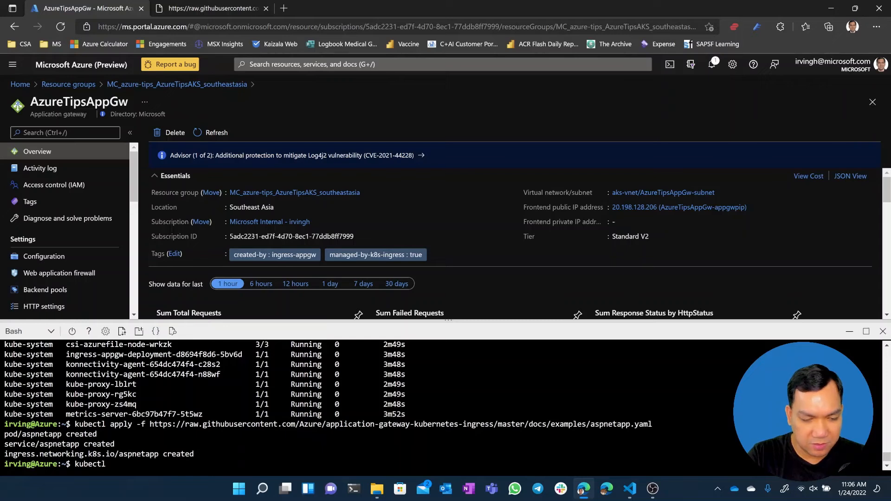
pyautogui.write(' ge')
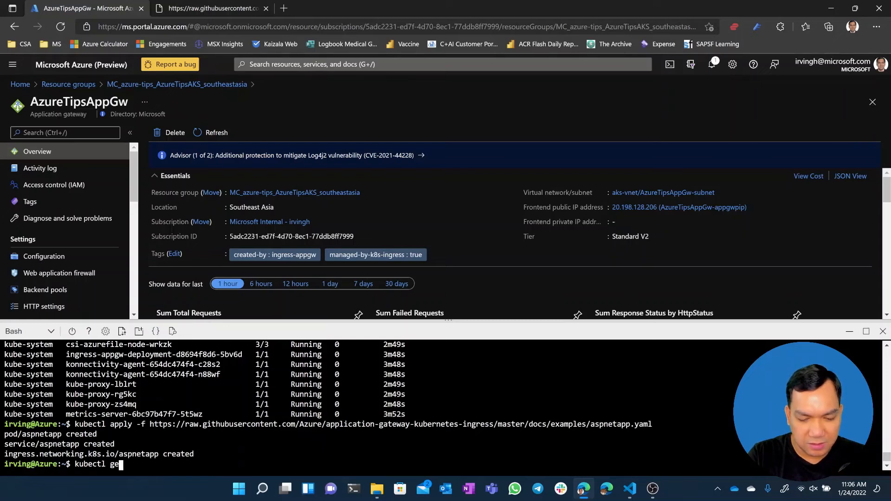
pyautogui.write('t ingress')
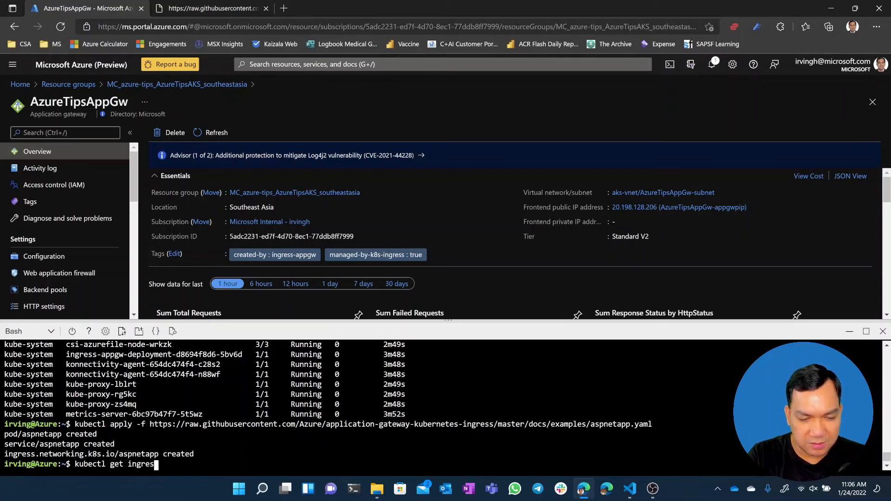
pyautogui.press('Return')
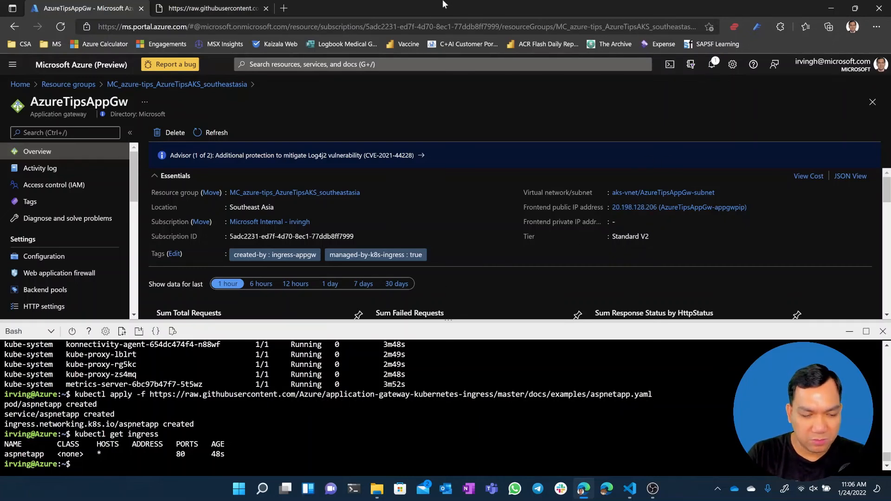
pyautogui.press('Up')
pyautogui.press('Return')
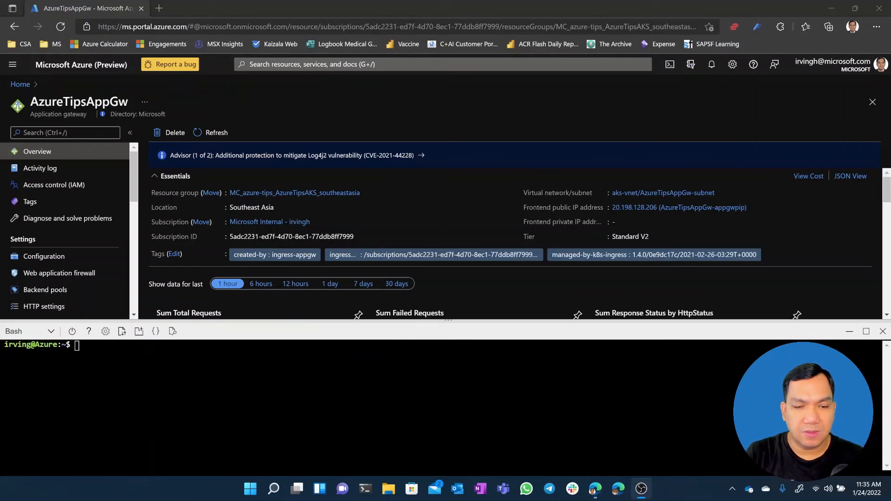
# Check the aspnetapp ingress address by running kubectl get ingress in the cleared Cloud Shell
pyautogui.click(291, 4)
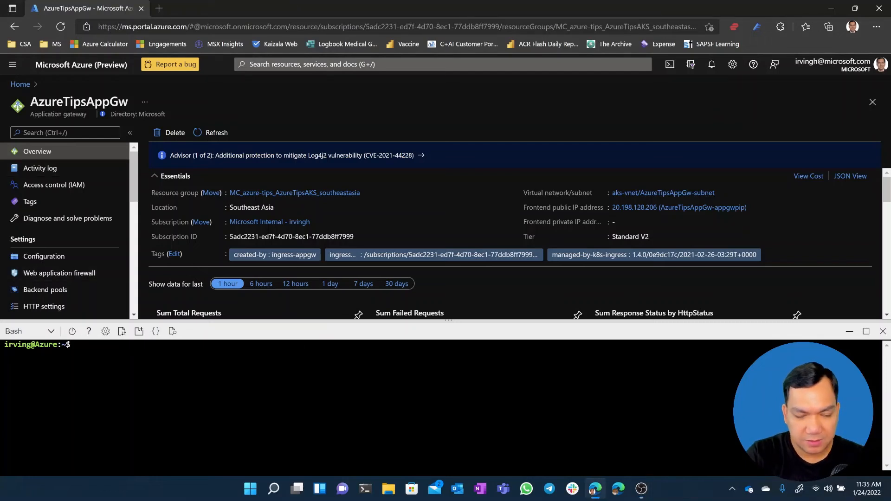
pyautogui.write('kubectl ge')
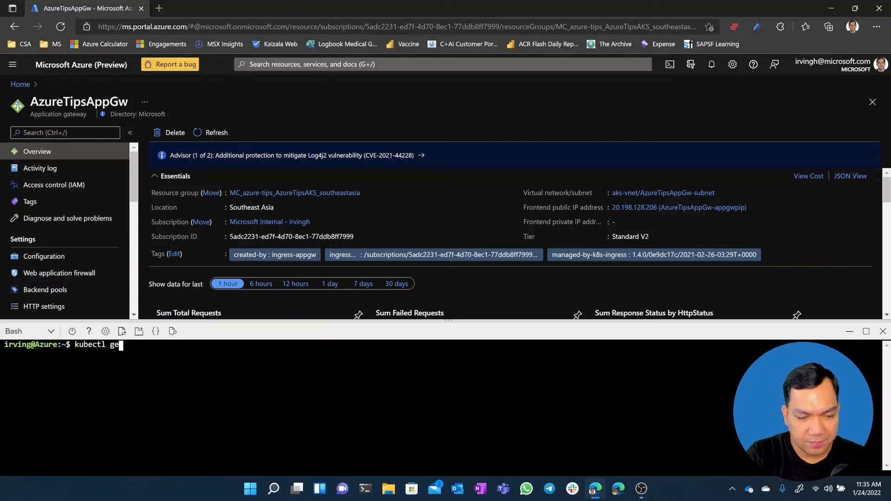
pyautogui.write('t ingress')
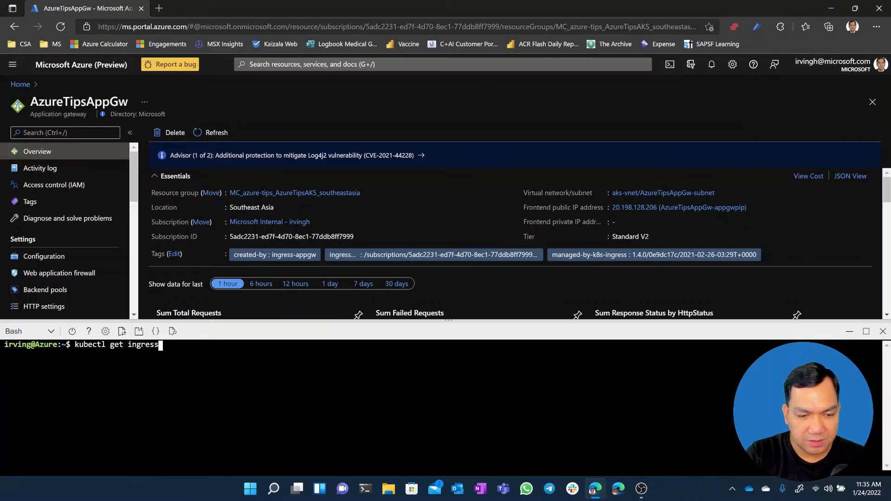
pyautogui.press('Return')
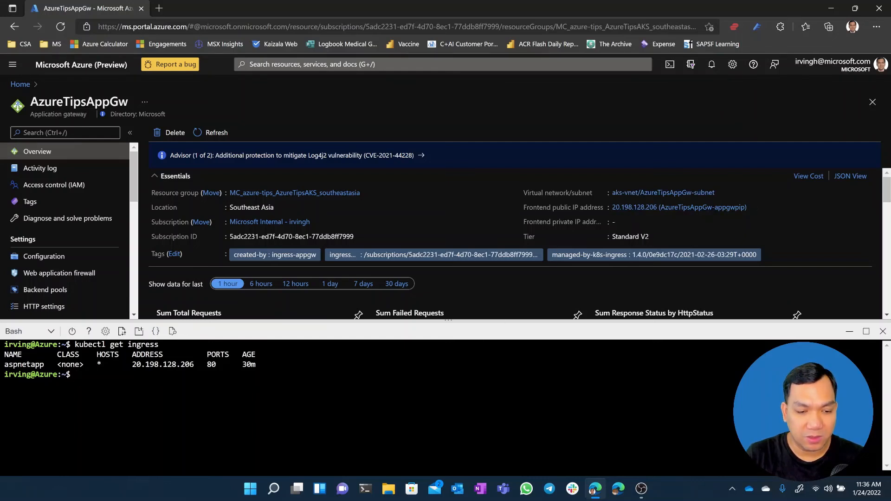
# Open the ingress address 20.198.128.206 in a new browser tab to view the sample app, and return to the AzureTipsAppGw page
pyautogui.moveTo(131, 364); pyautogui.dragTo(185, 364)
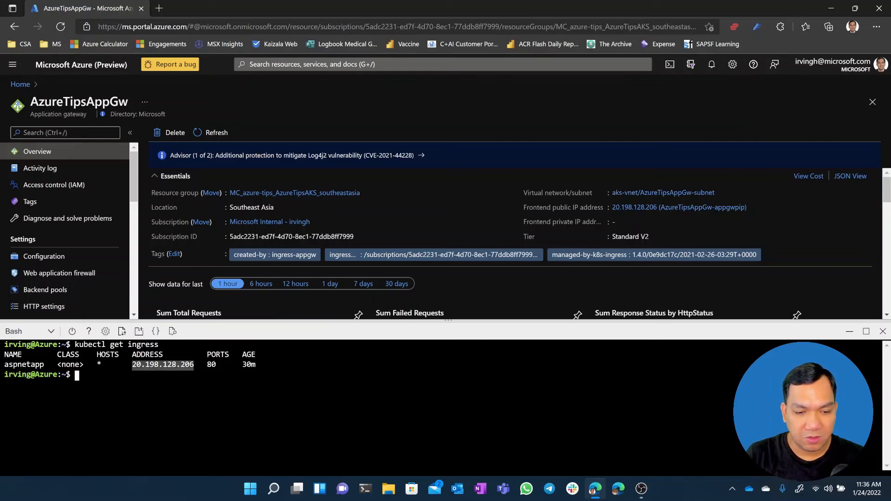
pyautogui.click(159, 8)
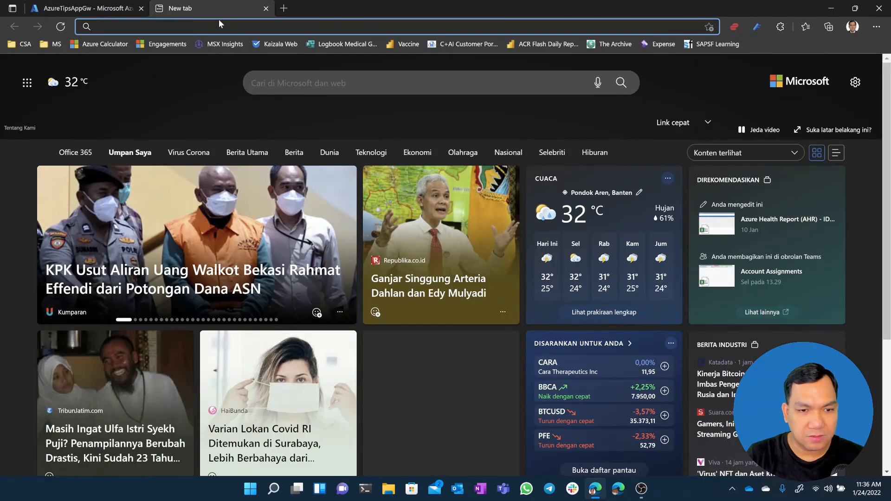
pyautogui.write('20.198.128.206')
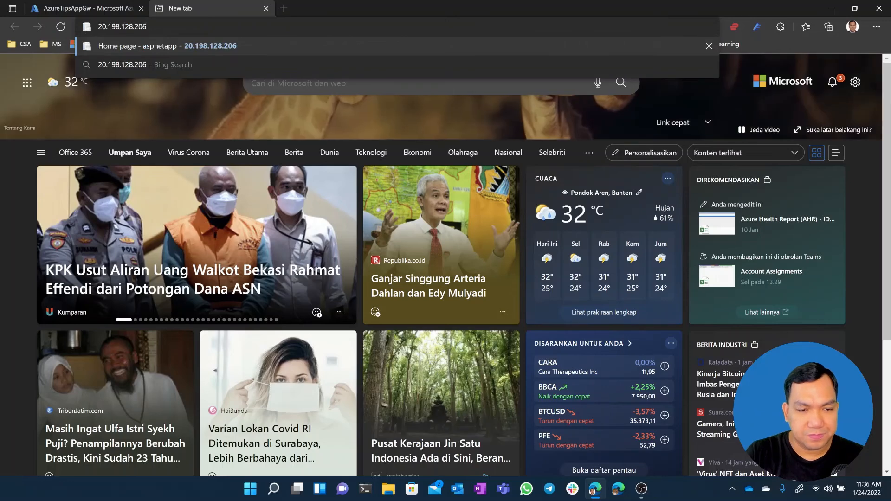
pyautogui.press('Return')
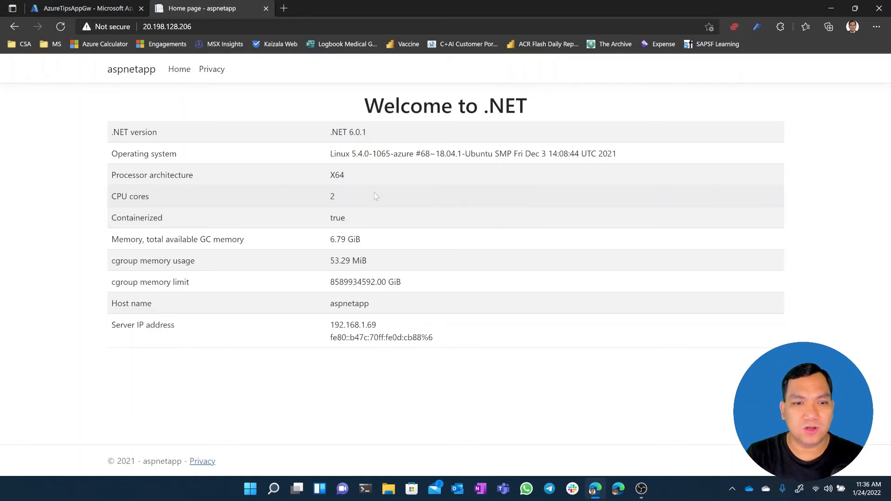
pyautogui.click(94, 11)
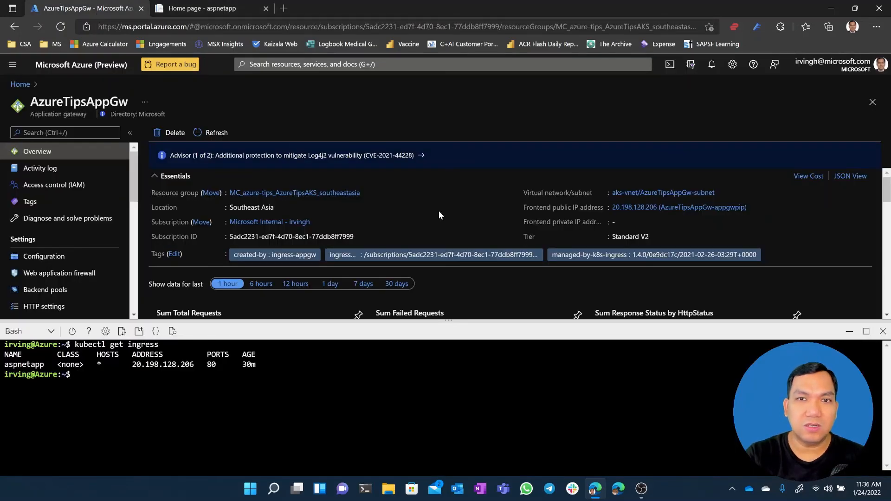